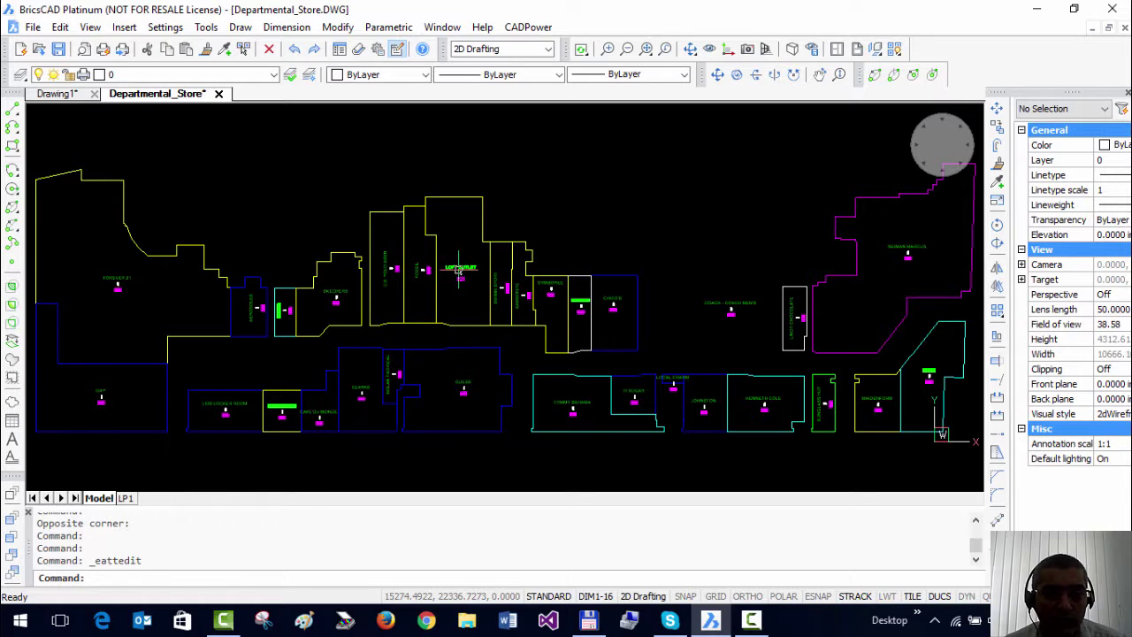
Review the LOFT OUTLET block's attributes, including RENTAL_STATUS N, and close the editor unchanged
click(459, 269)
click(460, 269)
click(460, 269)
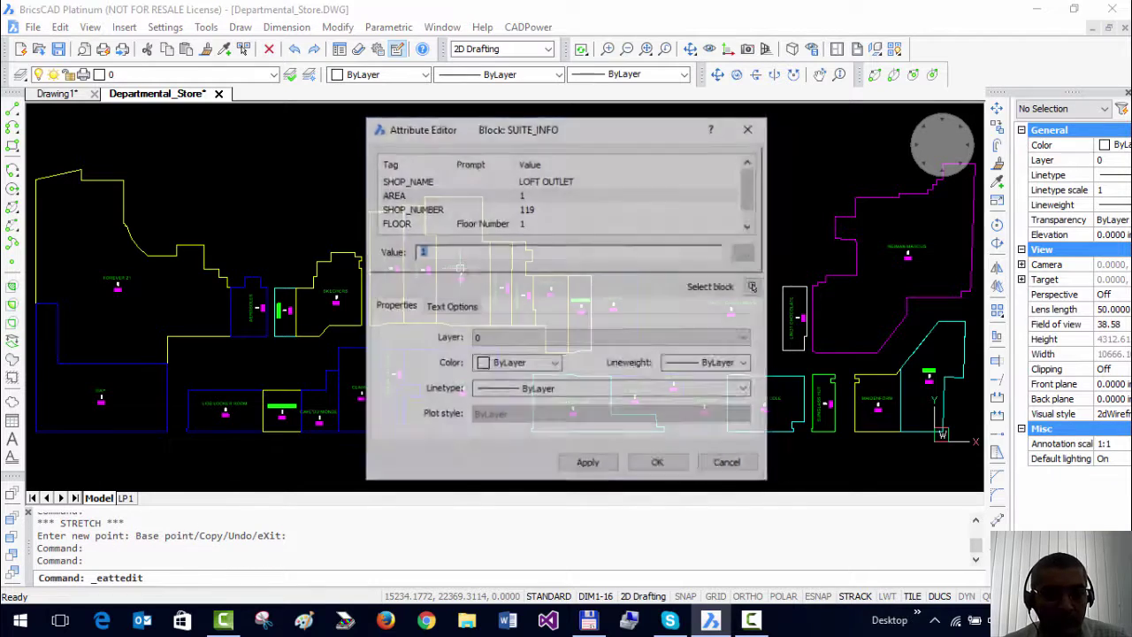
scroll(747, 190, down, 1)
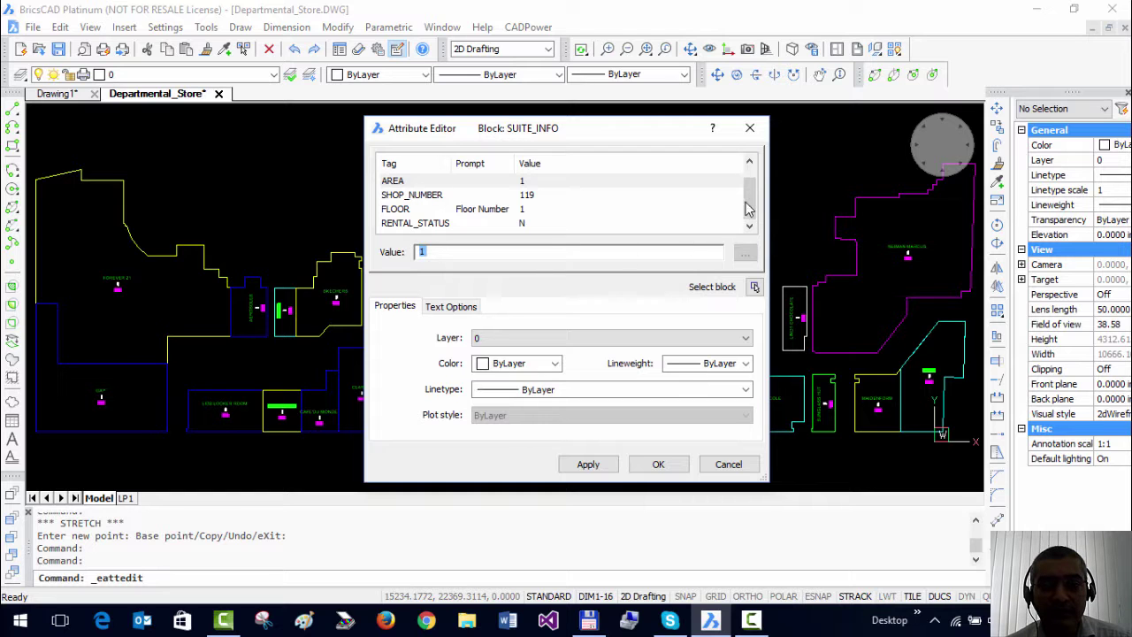
key(Escape)
Launch CADPower's BOM Generator and set an Attribute Extract of the SUITE_INFO block
click(530, 29)
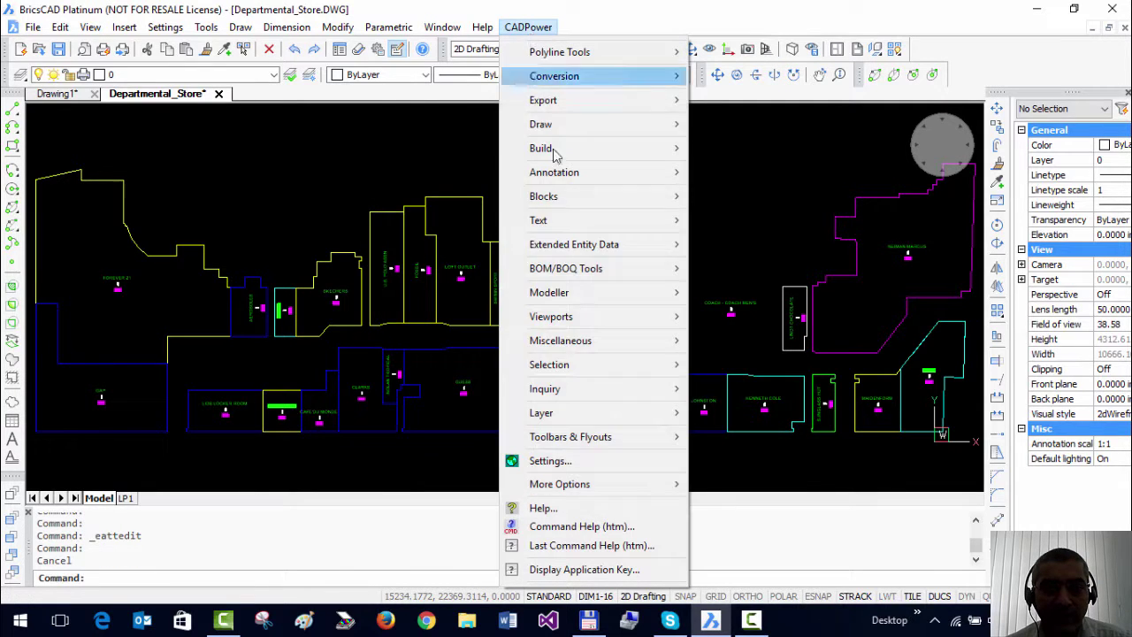
mouse_move(602, 268)
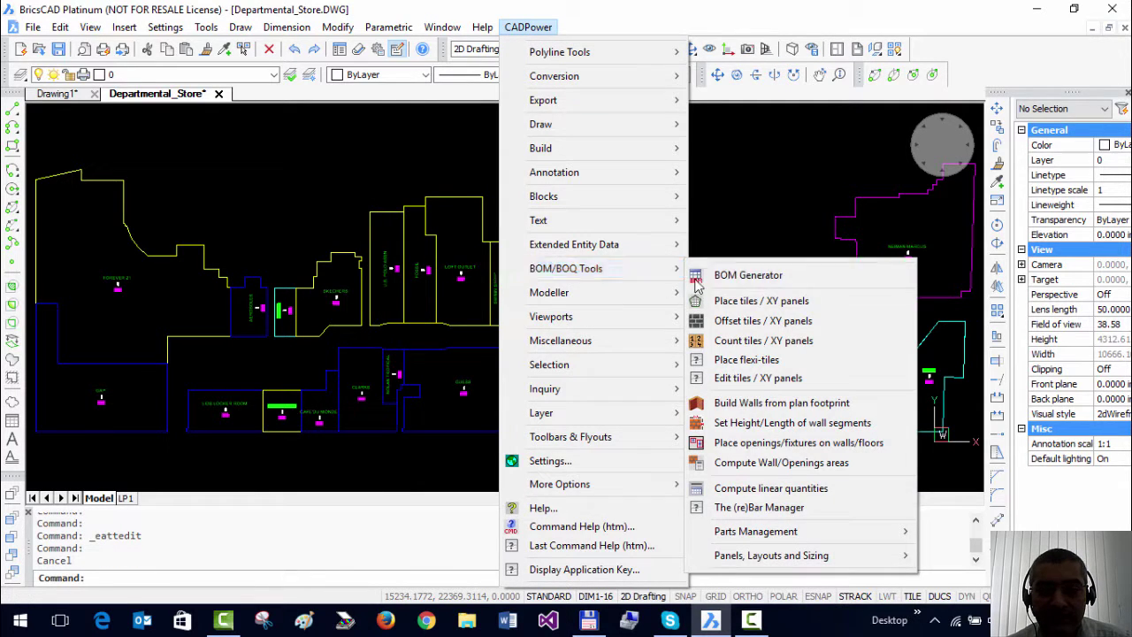
click(743, 279)
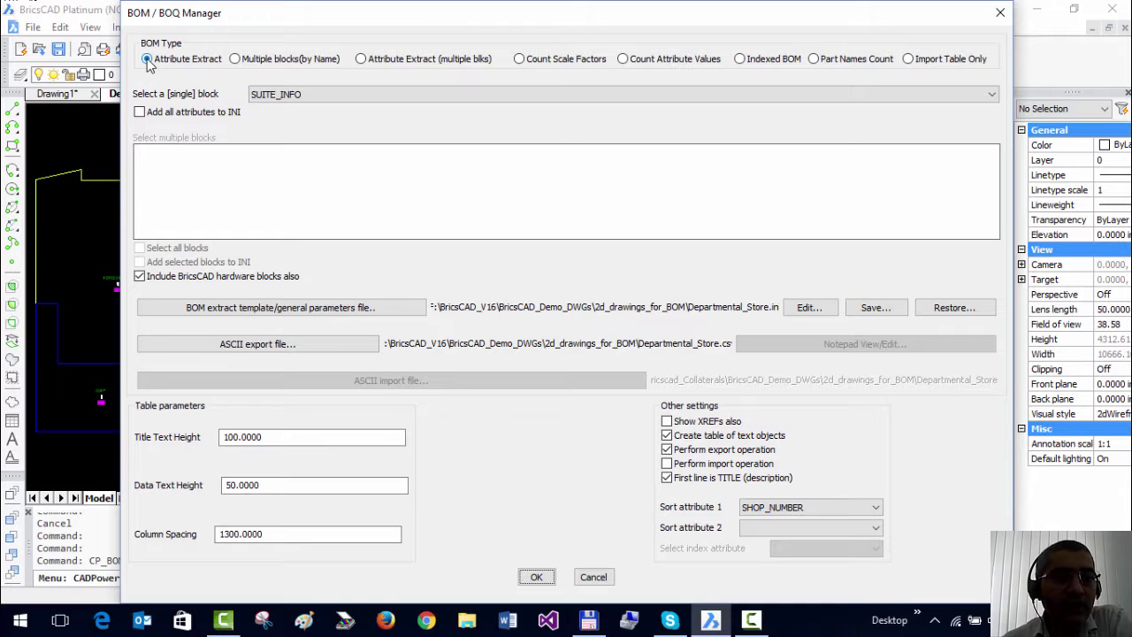
click(147, 59)
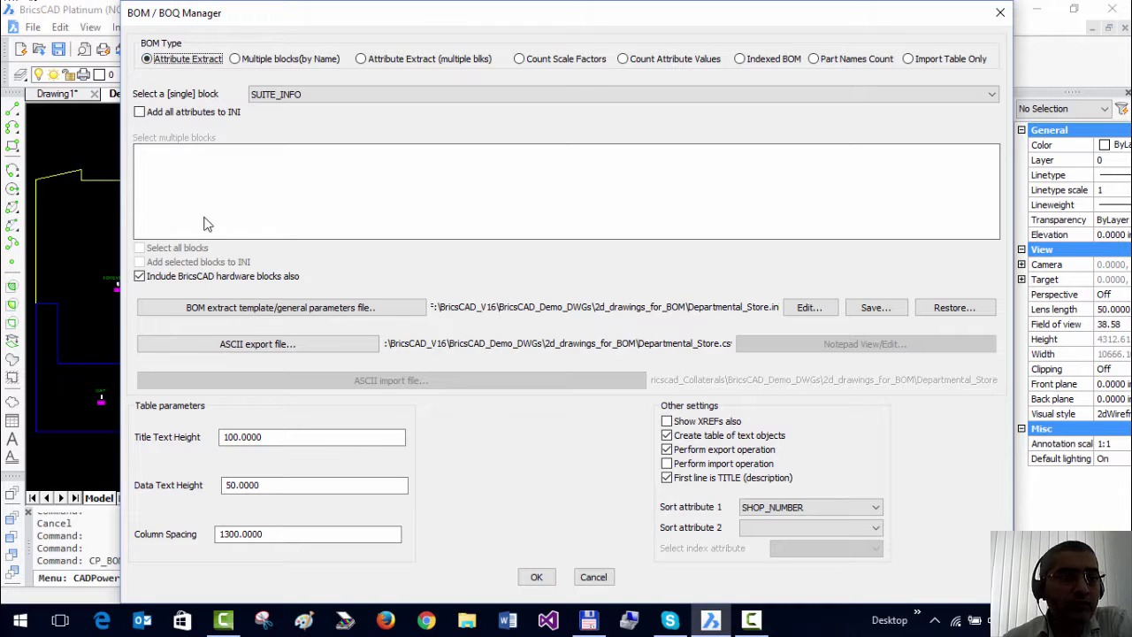
click(316, 94)
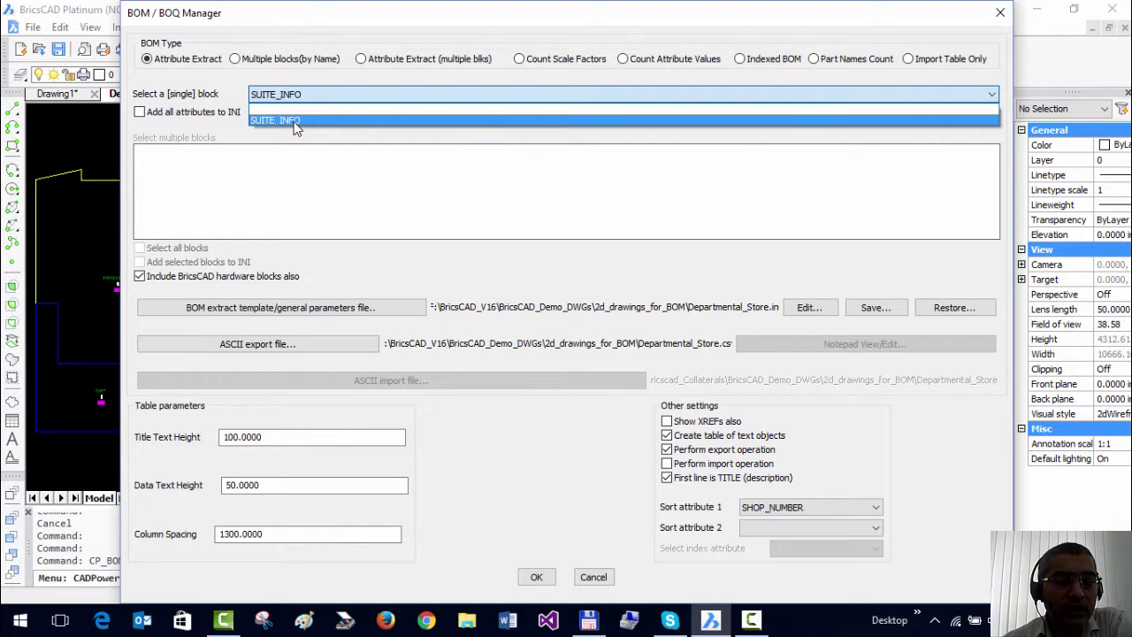
click(295, 121)
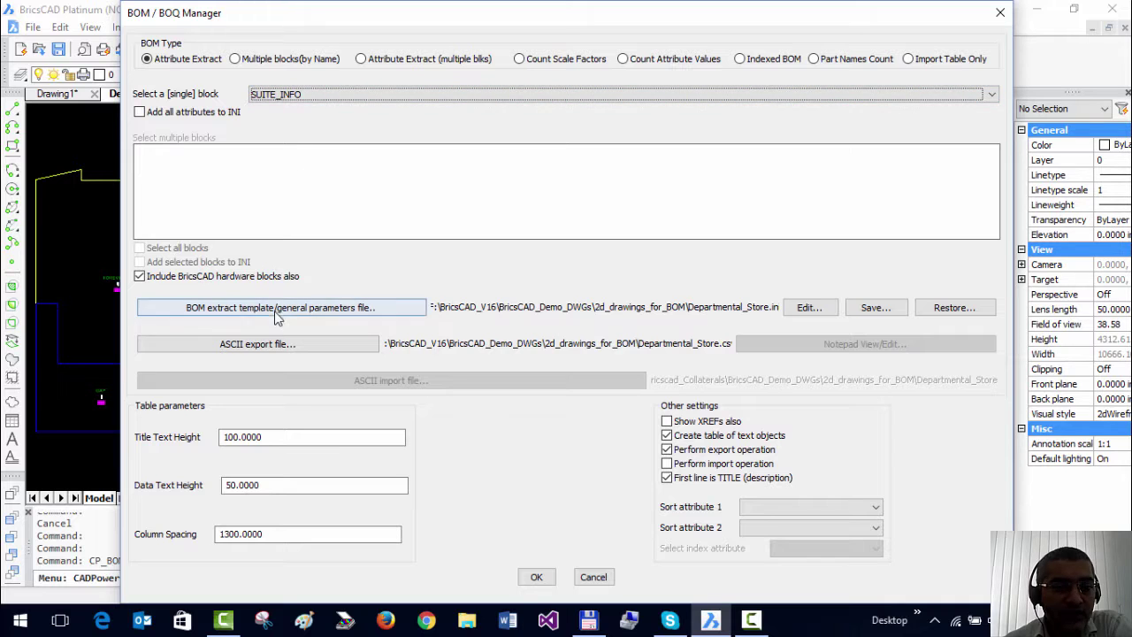
click(814, 310)
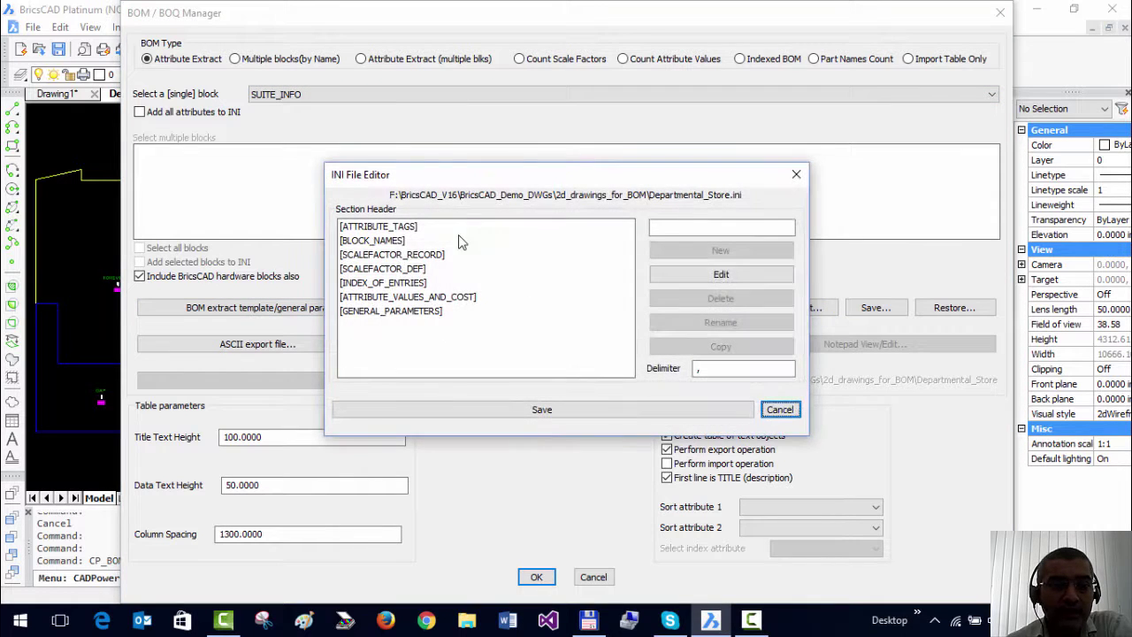
click(402, 232)
click(671, 275)
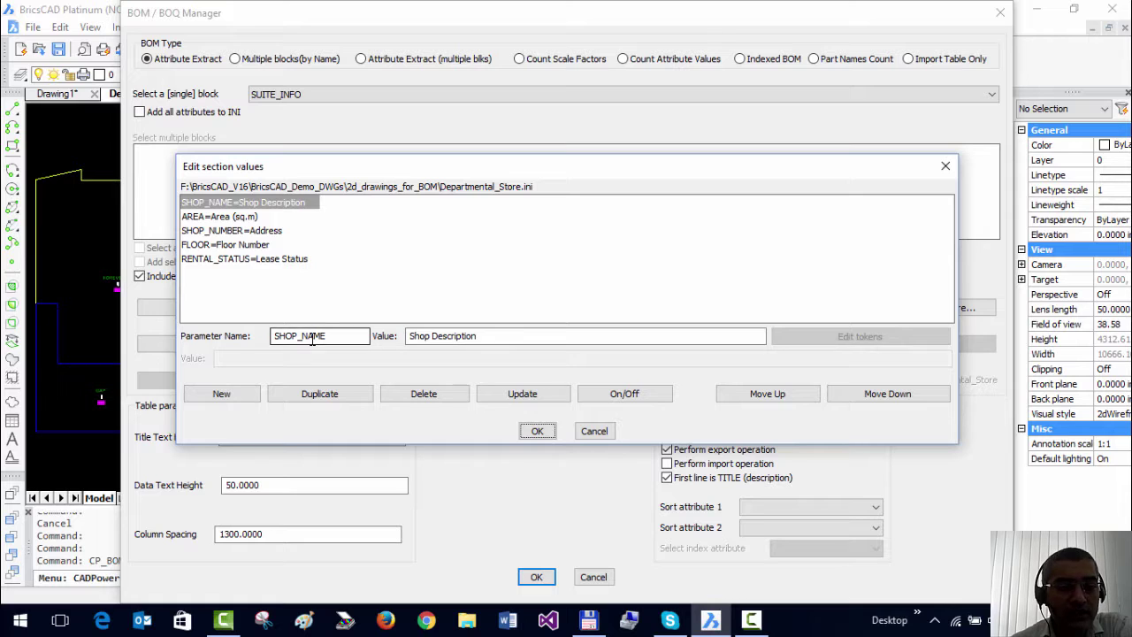
click(443, 336)
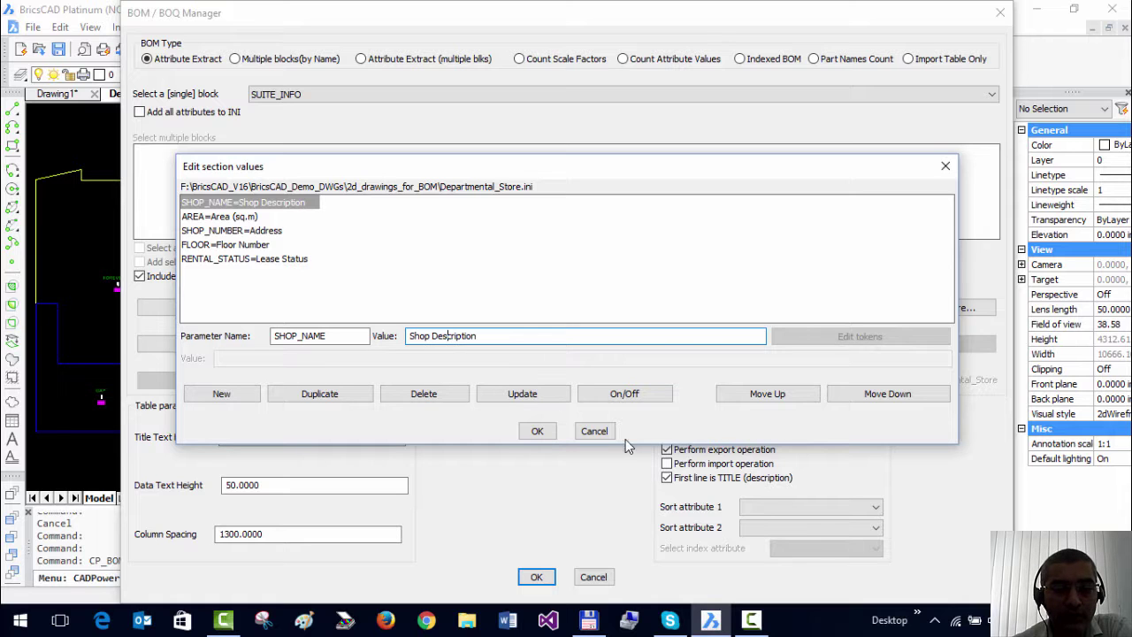
click(594, 431)
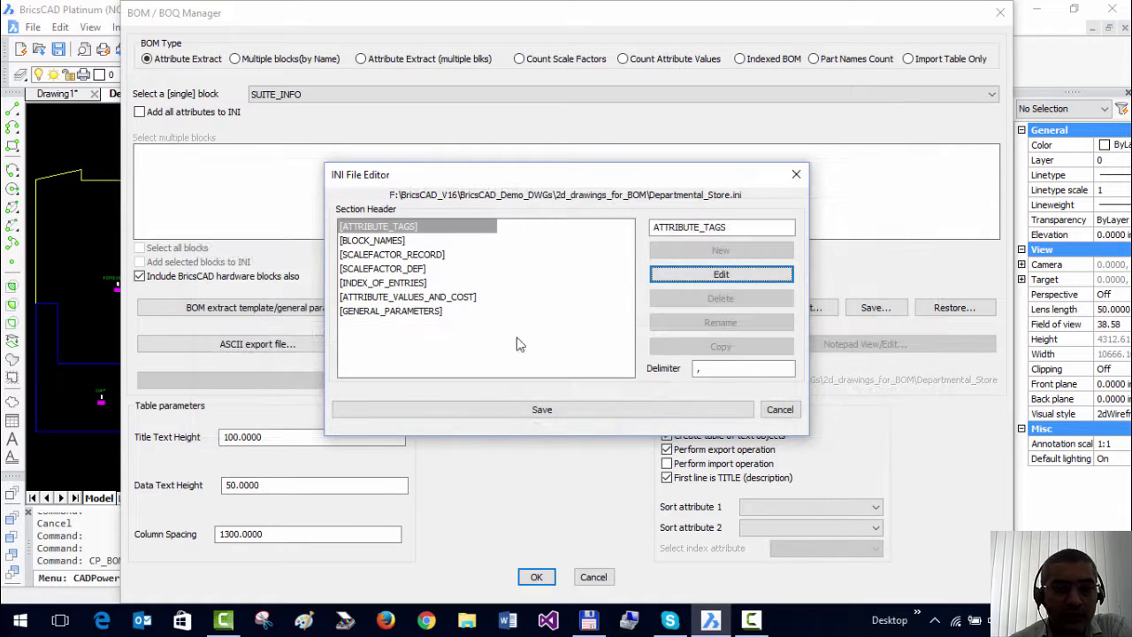
click(682, 275)
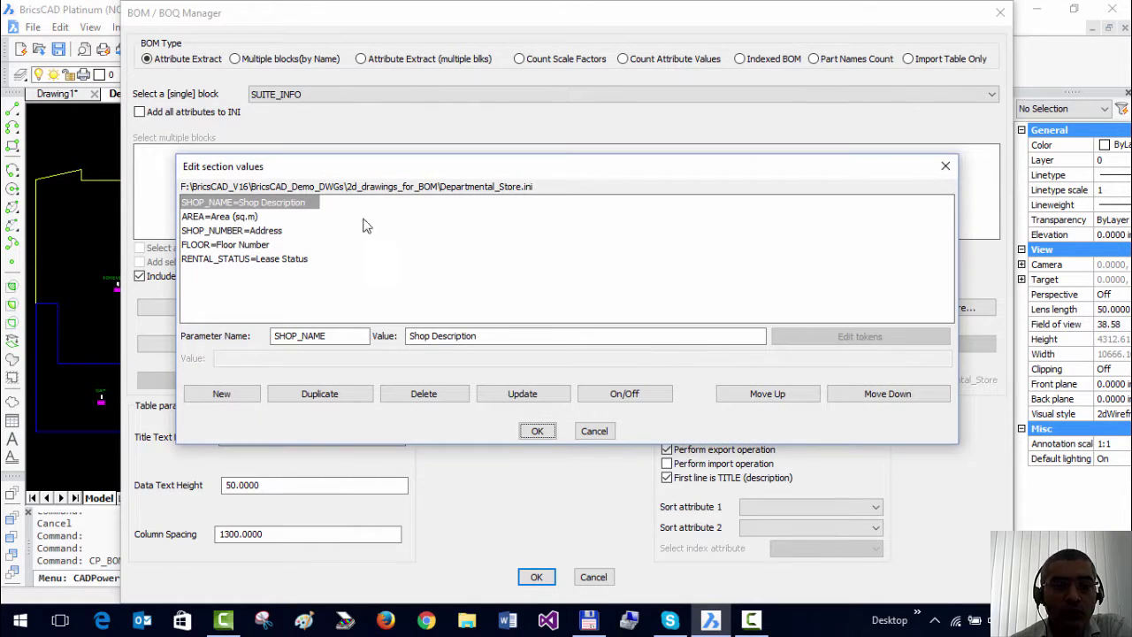
click(594, 431)
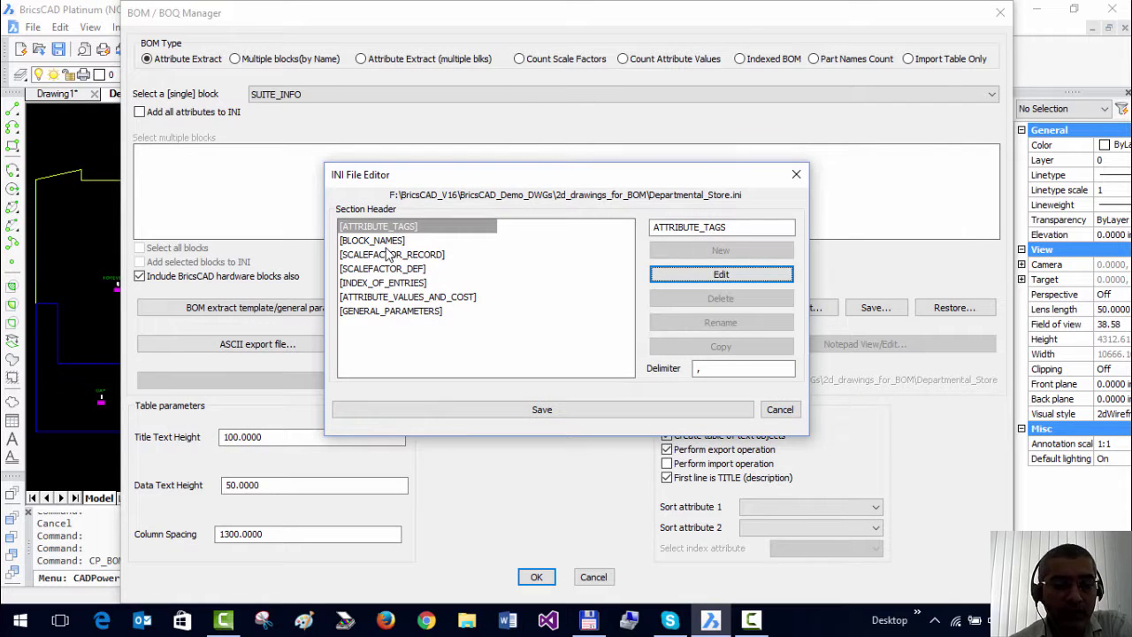
Close the INI File Editor and return to the BOM / BOQ Manager
key(Escape)
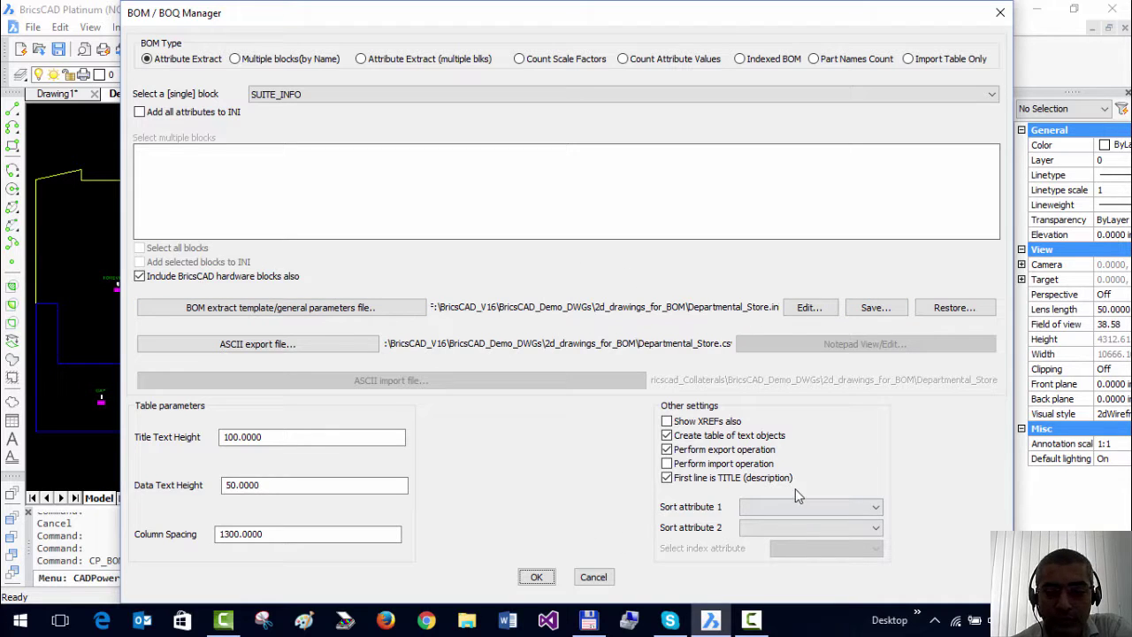
Extract all SUITE_INFO blocks and place the unscaled 30-row table right of the plan
drag(570, 21, 569, 21)
click(536, 578)
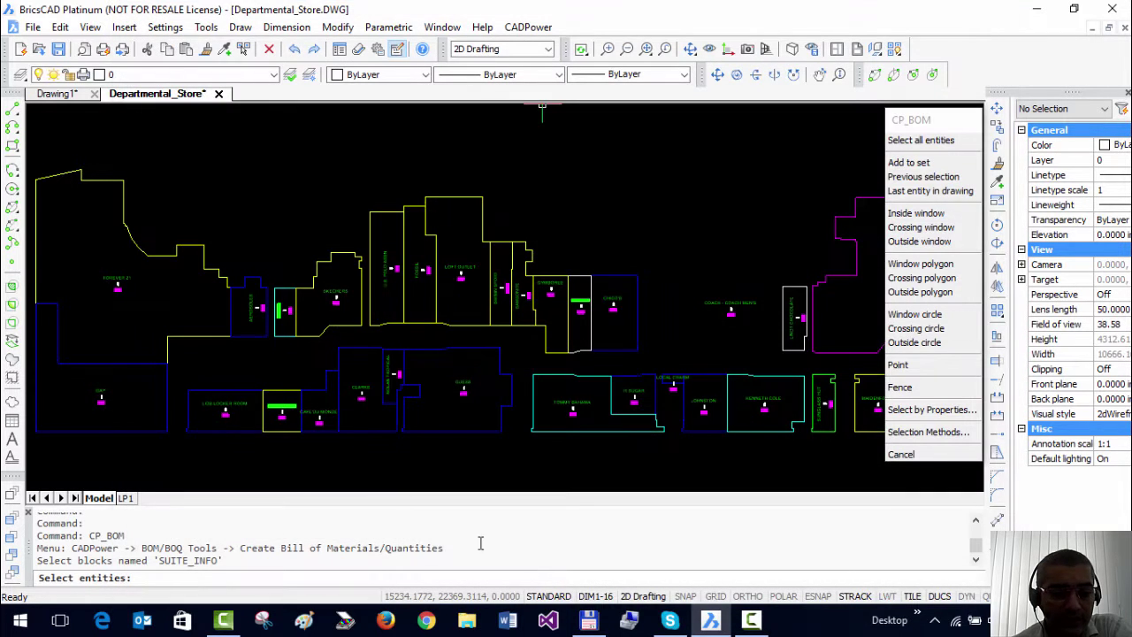
scroll(145, 398, down, 2)
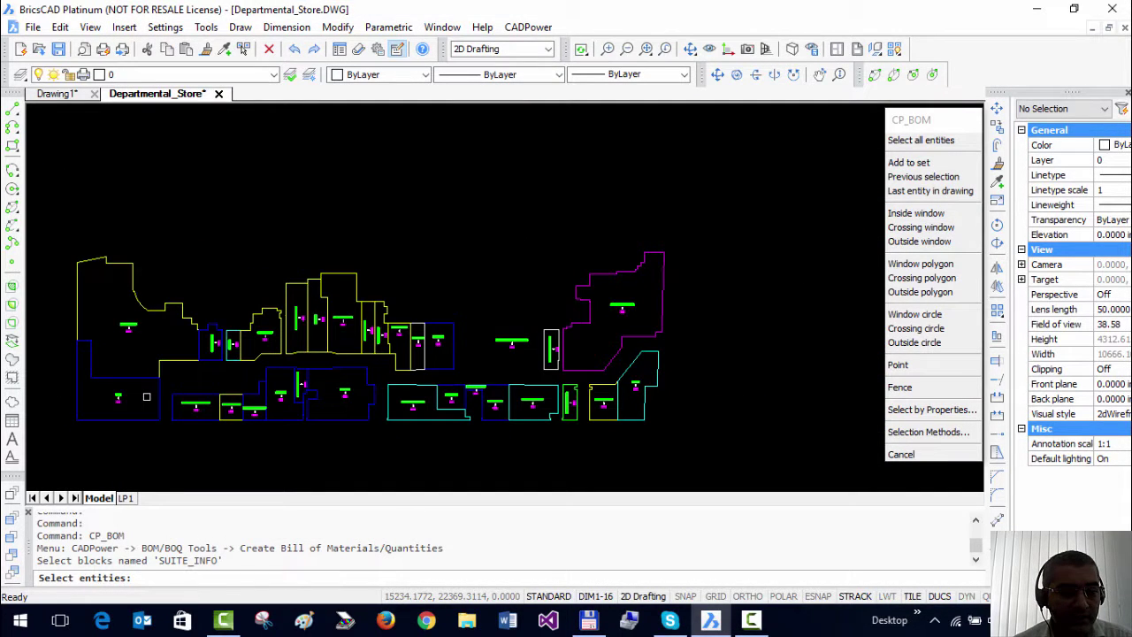
text(all)
key(Return)
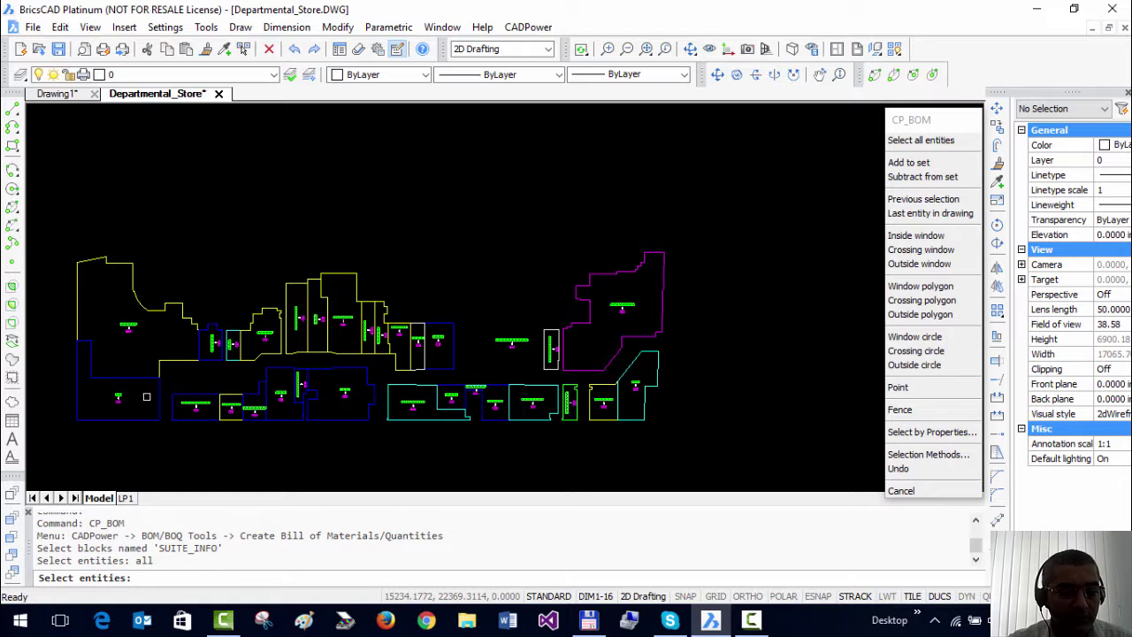
key(Return)
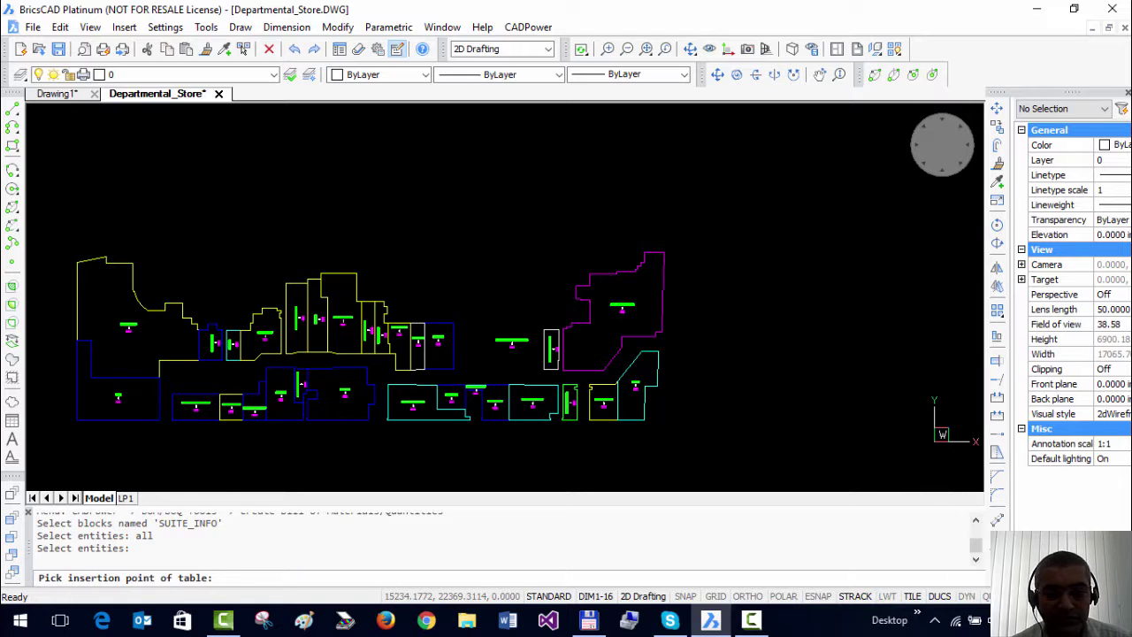
click(720, 241)
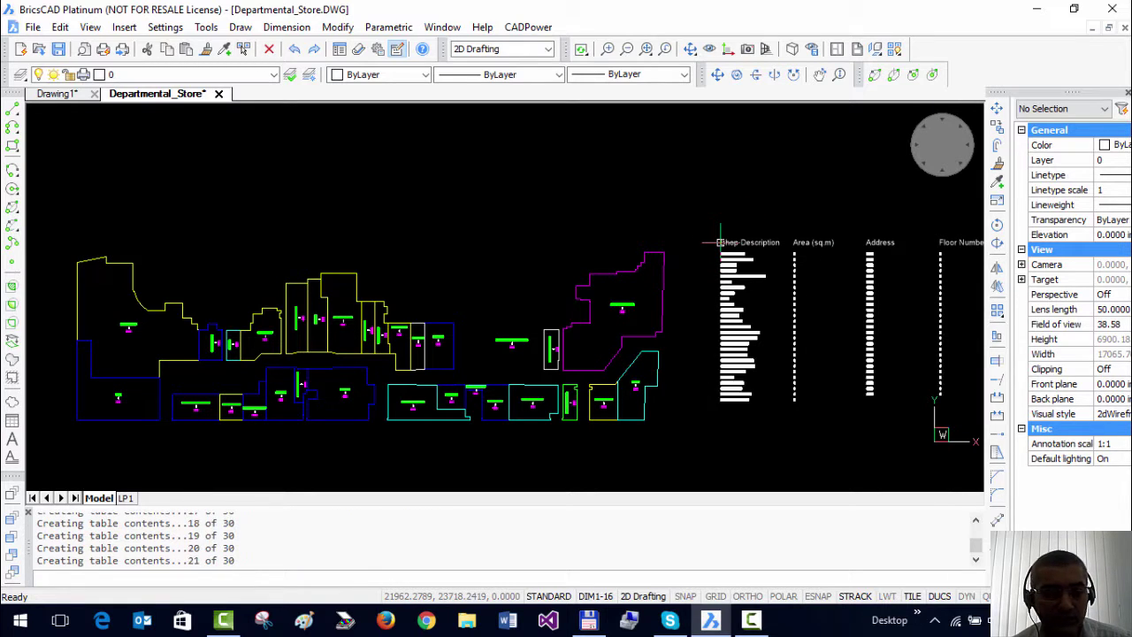
mouse_move(636, 433)
middle_down()
mouse_move(770, 425)
mouse_move(412, 369)
mouse_move(566, 371)
middle_up()
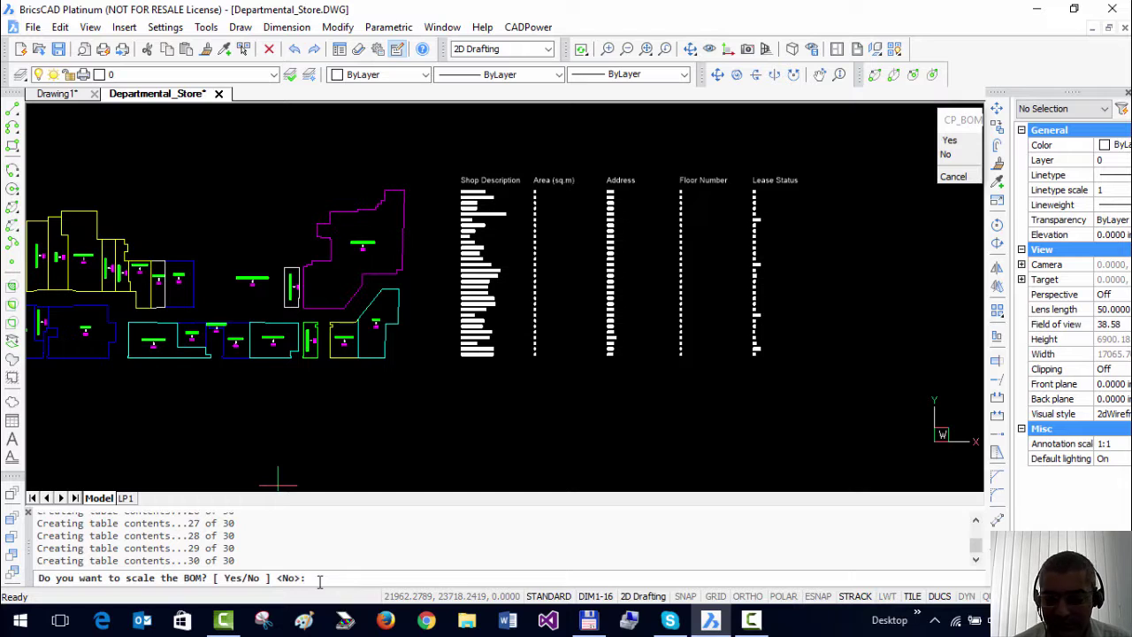
key(Return)
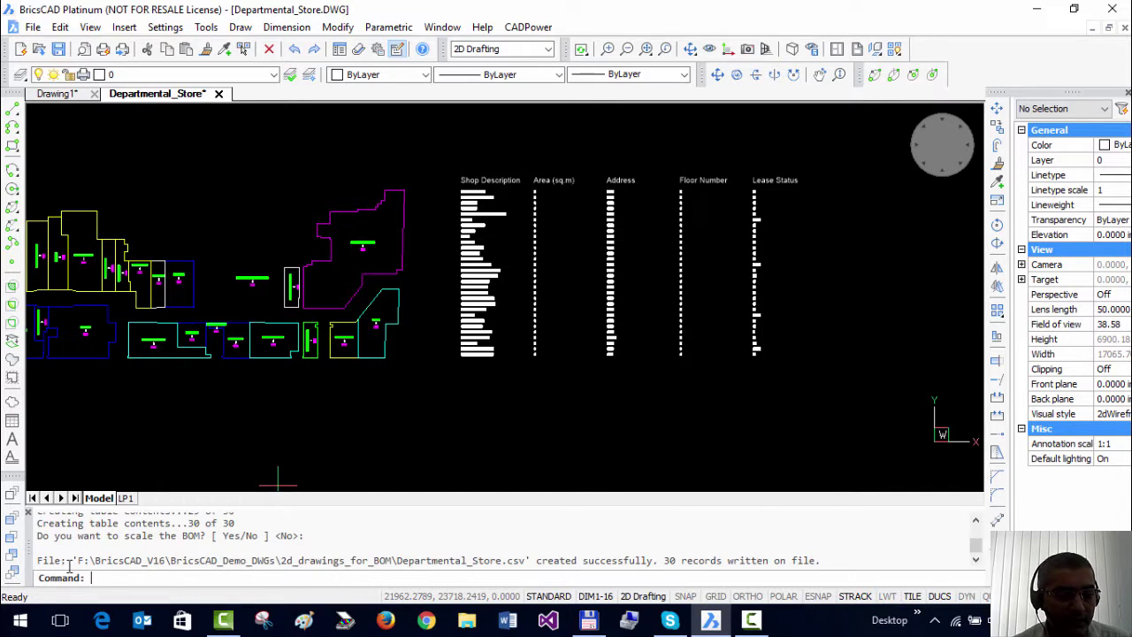
drag(68, 566, 775, 560)
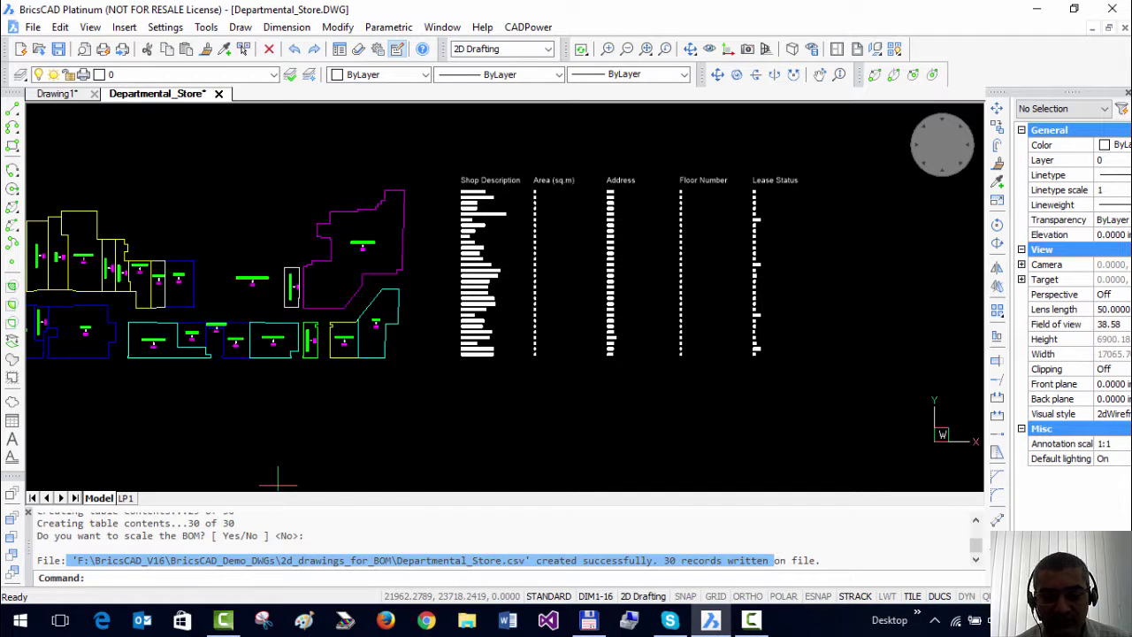
scroll(560, 174, up, 6)
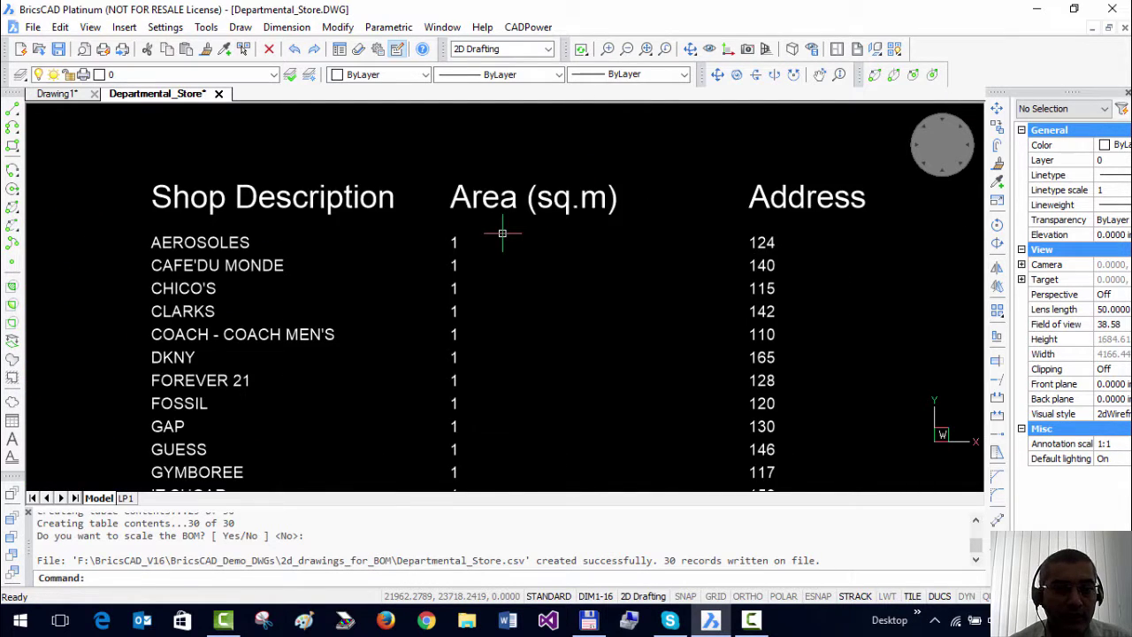
scroll(501, 233, down, 2)
middle_drag(501, 233, 381, 192)
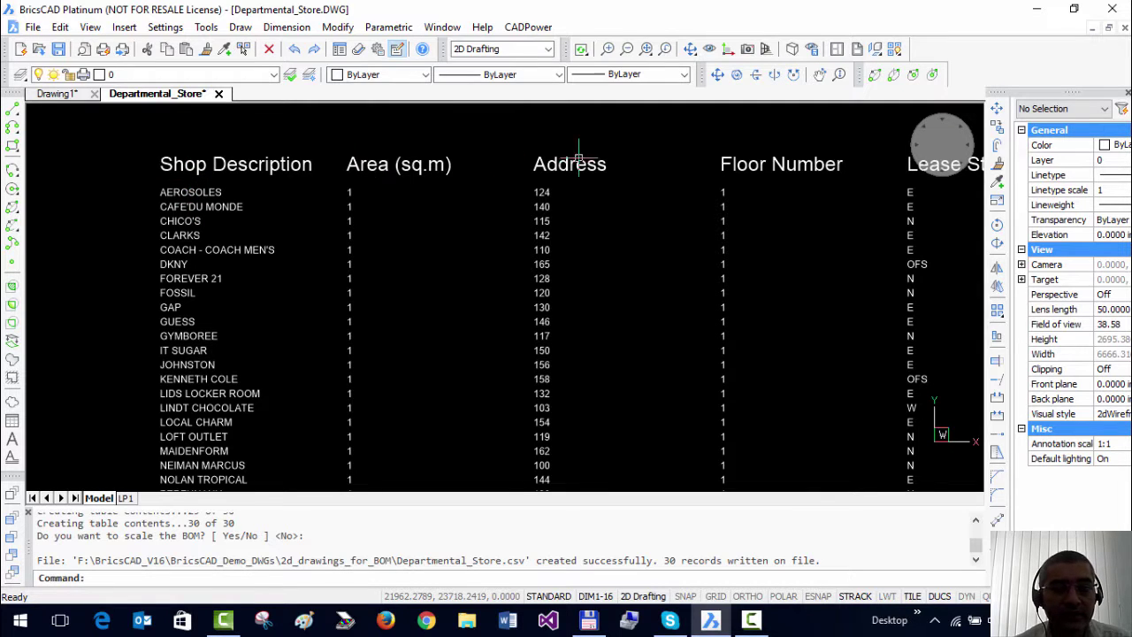
scroll(601, 212, down, 3)
scroll(354, 195, up, 3)
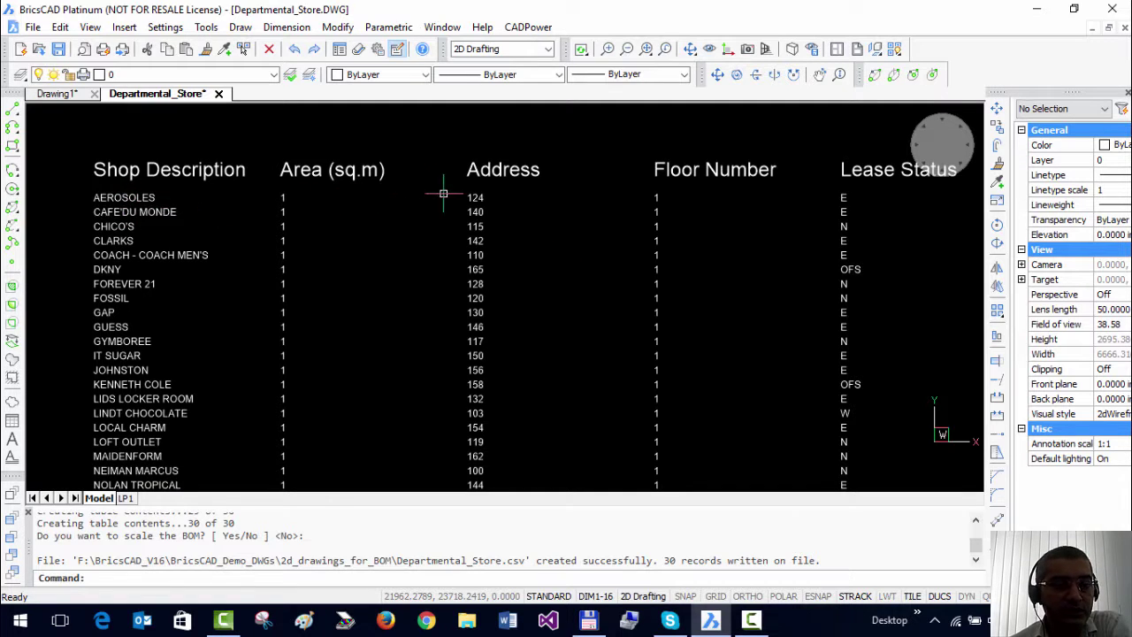
scroll(548, 196, down, 3)
scroll(712, 207, up, 3)
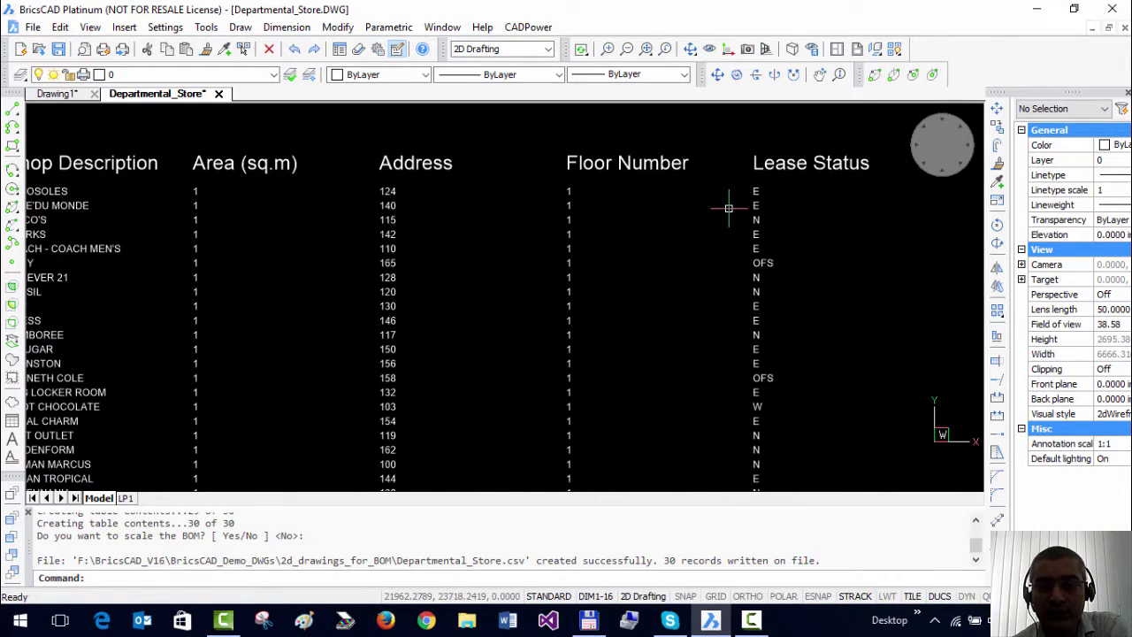
scroll(727, 207, down, 3)
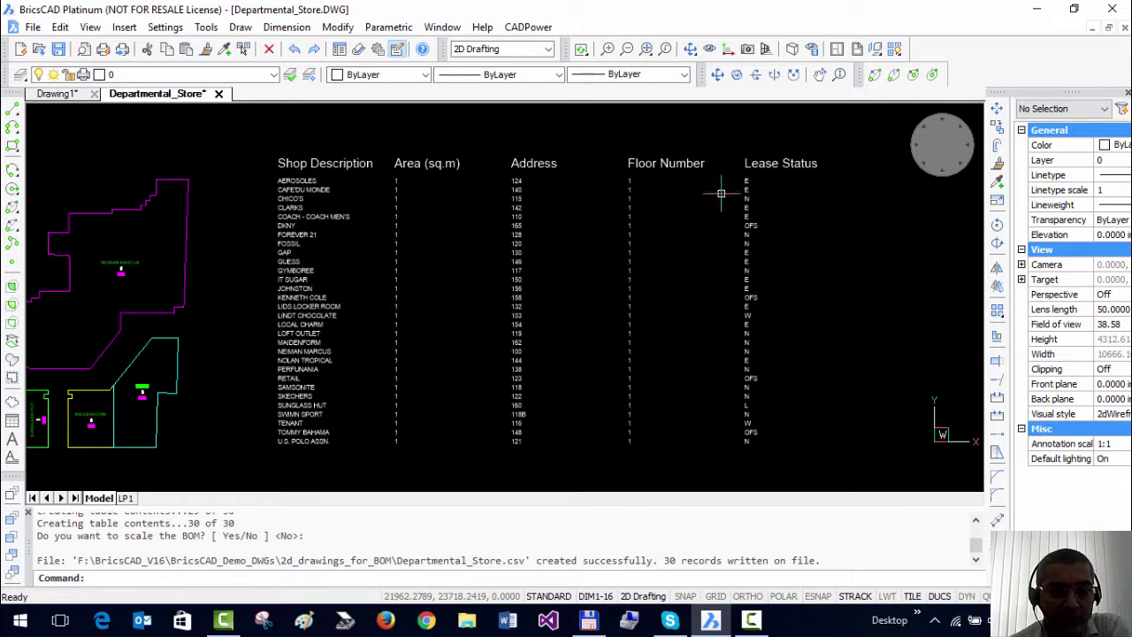
scroll(276, 128, up, 3)
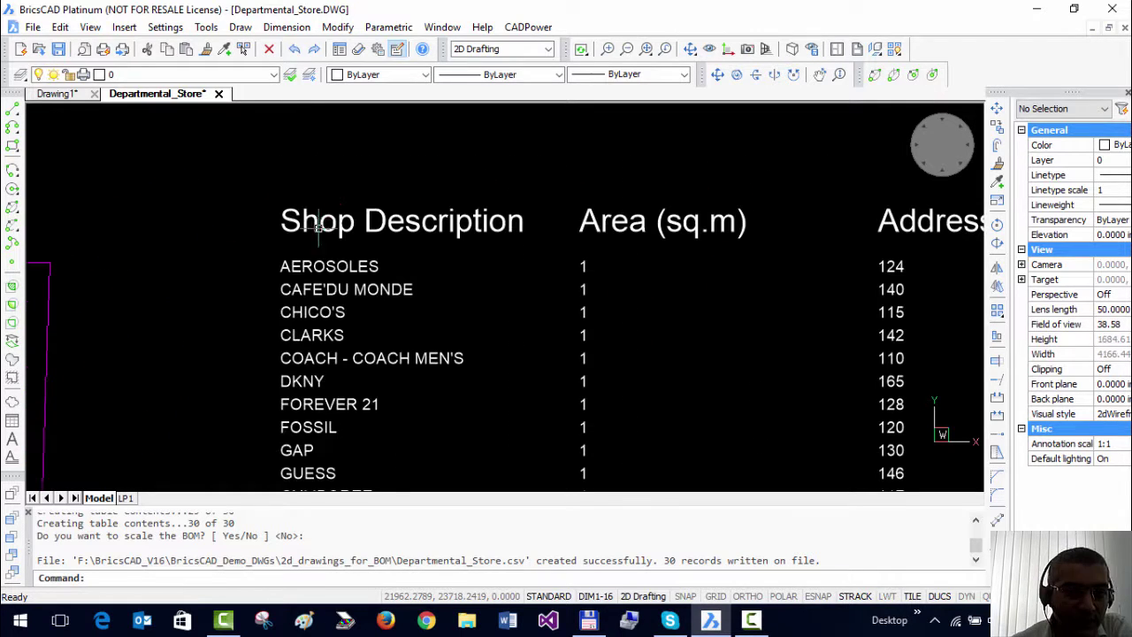
scroll(273, 281, up, 2)
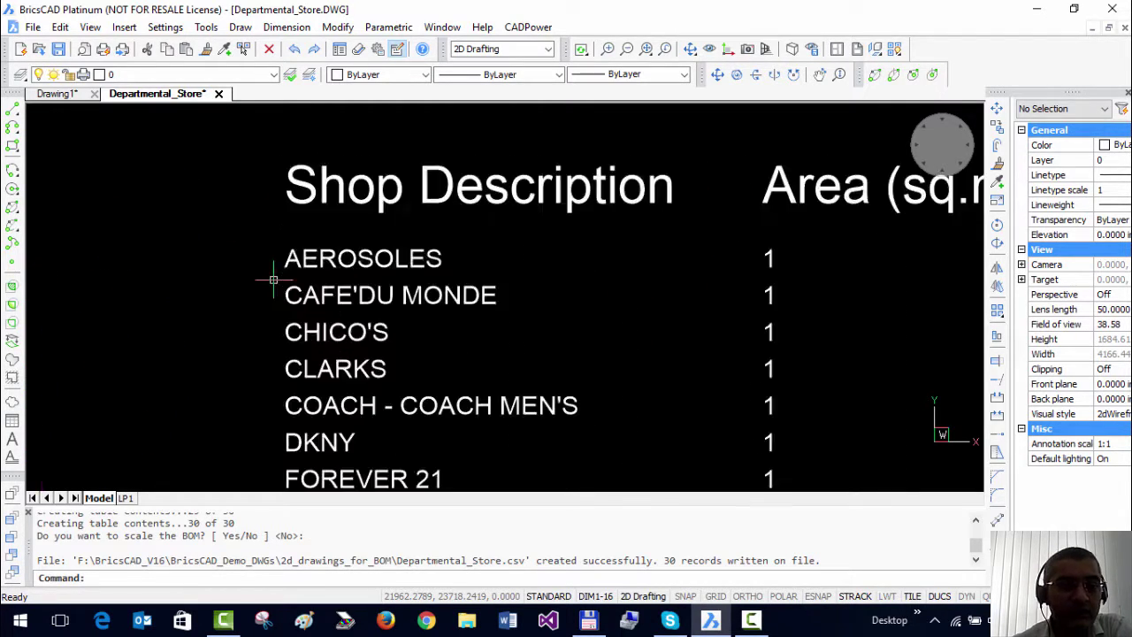
middle_drag(273, 281, 255, 185)
scroll(257, 215, down, 2)
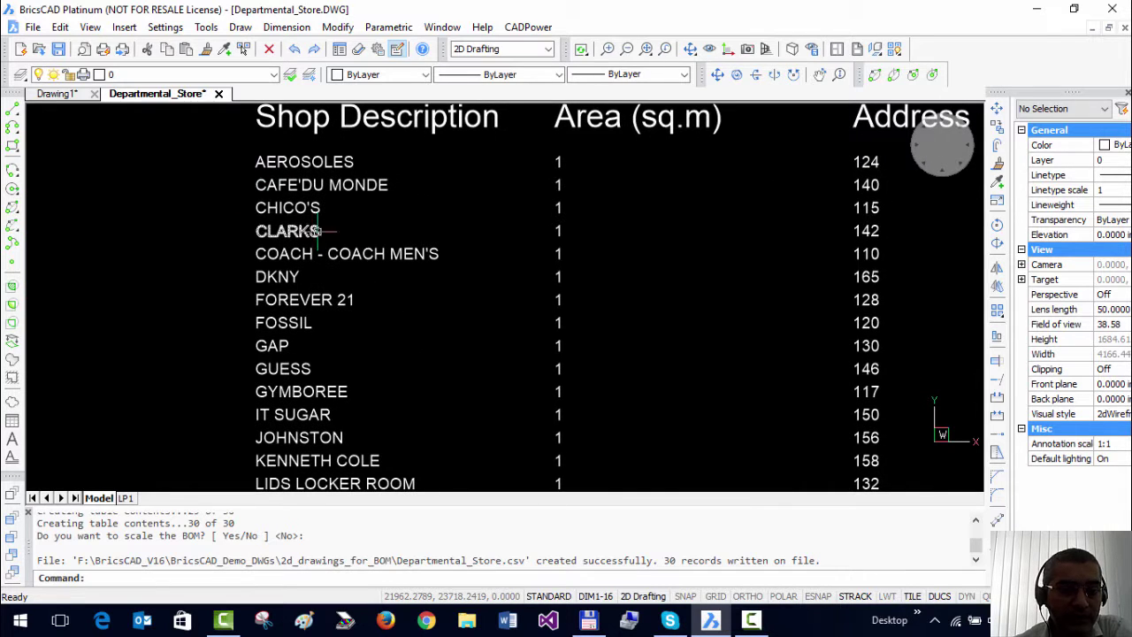
middle_drag(386, 228, 228, 263)
scroll(698, 222, down, 2)
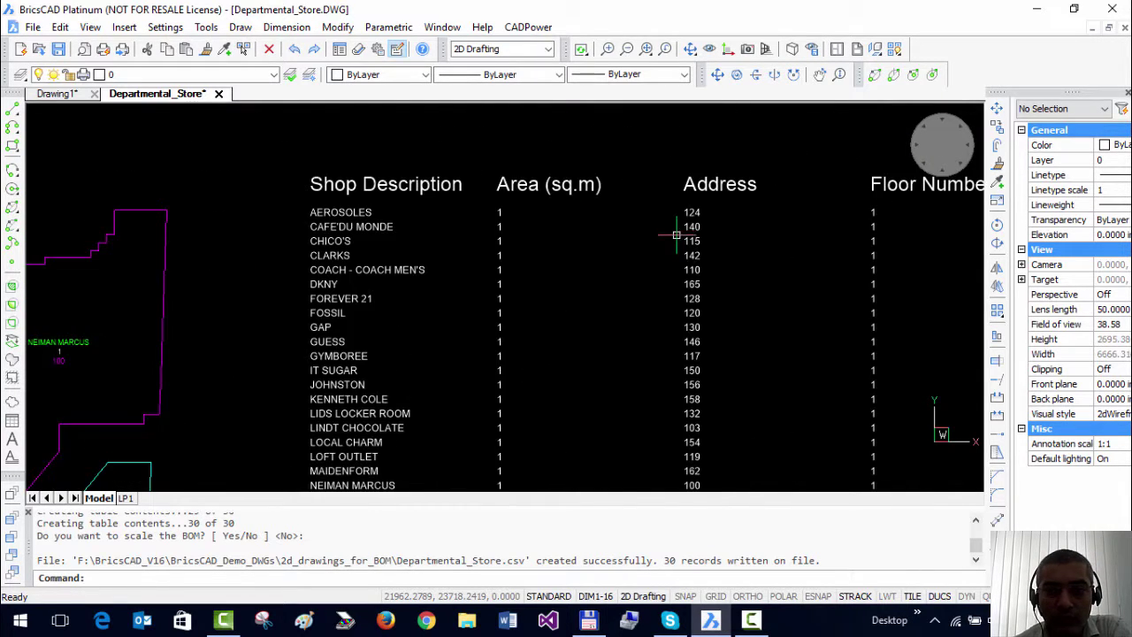
middle_drag(718, 232, 386, 227)
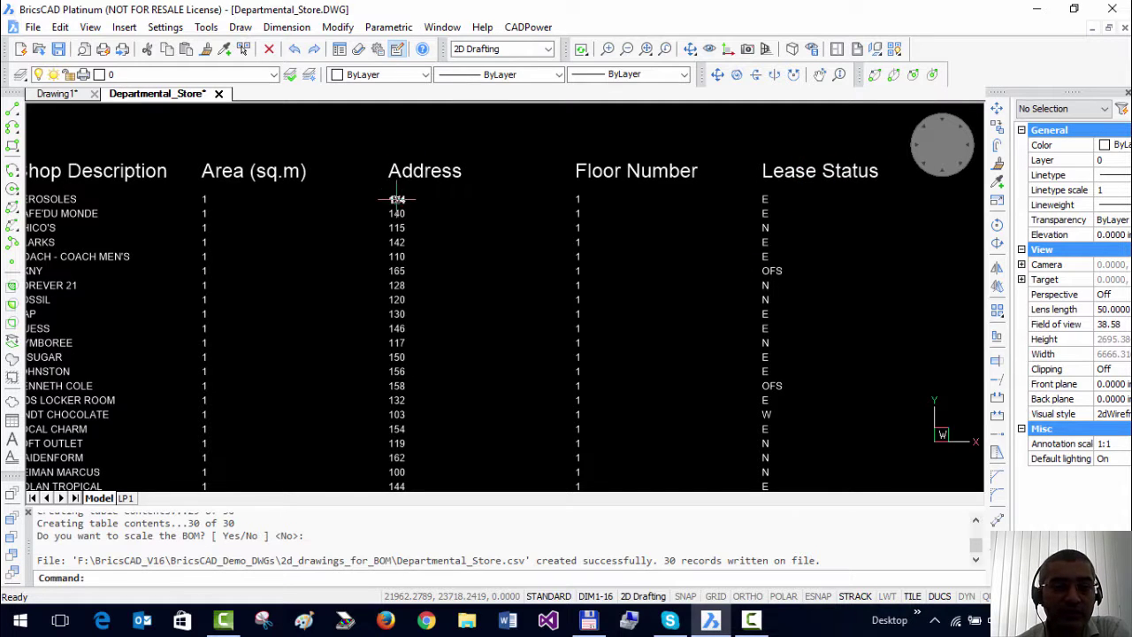
scroll(424, 230, down, 2)
middle_drag(442, 253, 670, 177)
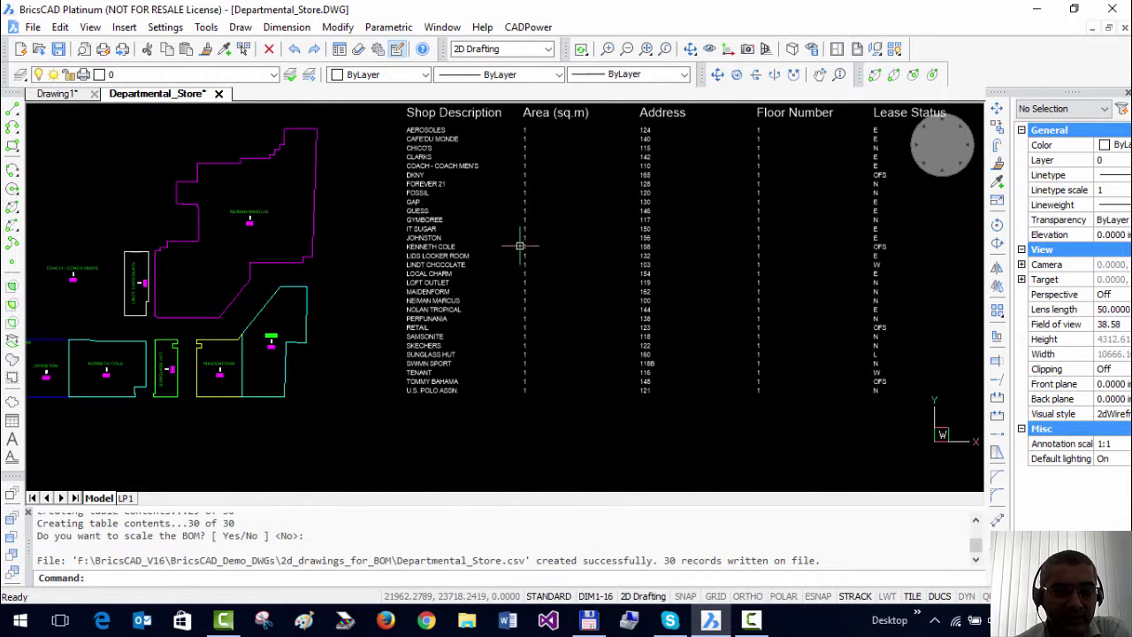
Reopen the BOM Generator with Sort attribute 1 set to RENTAL_STATUS and run it
click(527, 26)
mouse_move(620, 268)
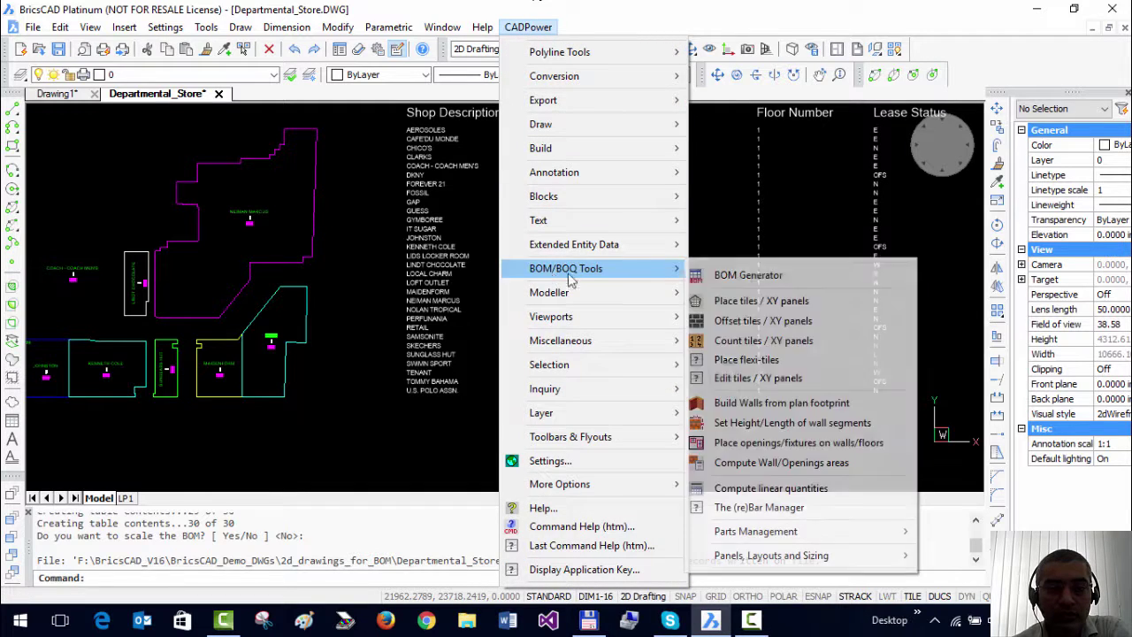
click(723, 279)
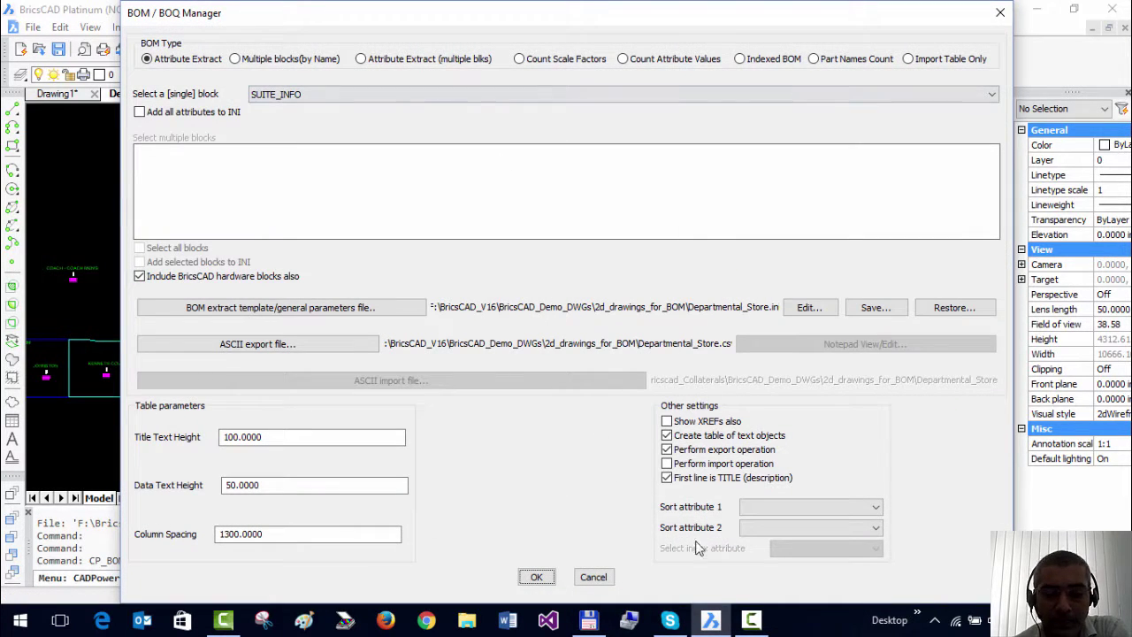
click(777, 508)
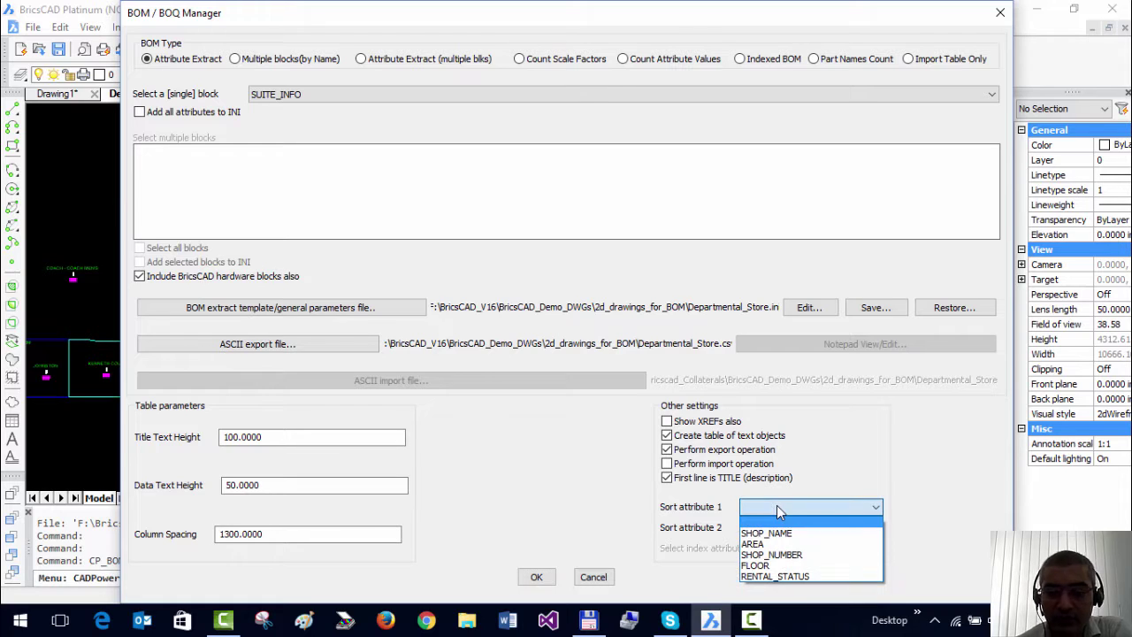
click(775, 576)
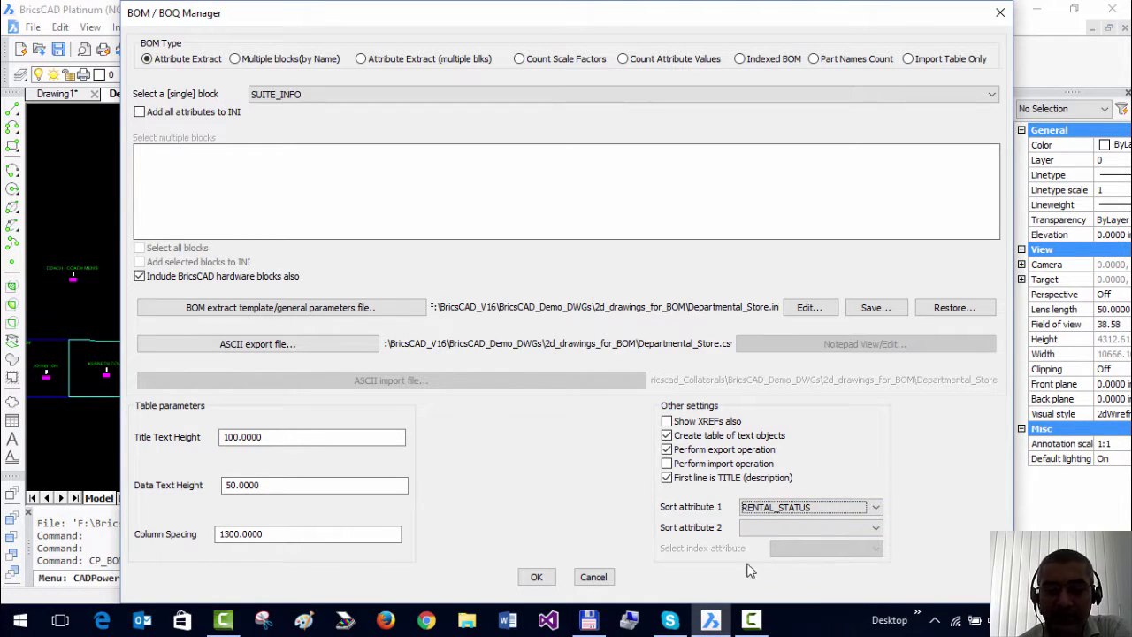
click(536, 577)
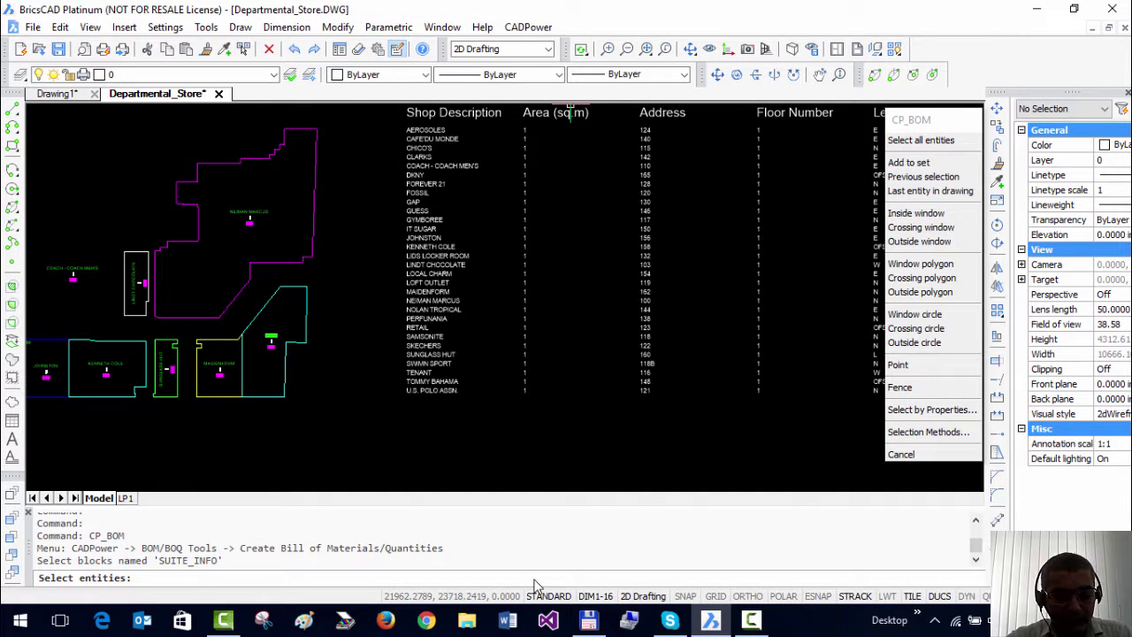
Select all blocks, delete the old table, and place the new lease-status-sorted table
text(all)
key(Return)
key(Return)
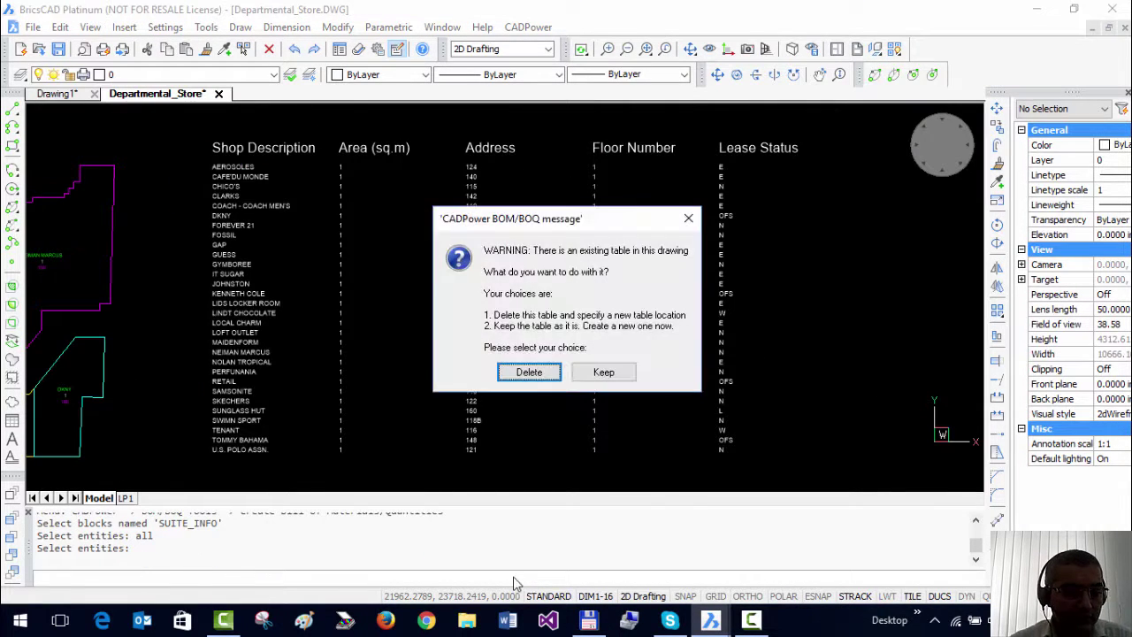
drag(539, 222, 403, 164)
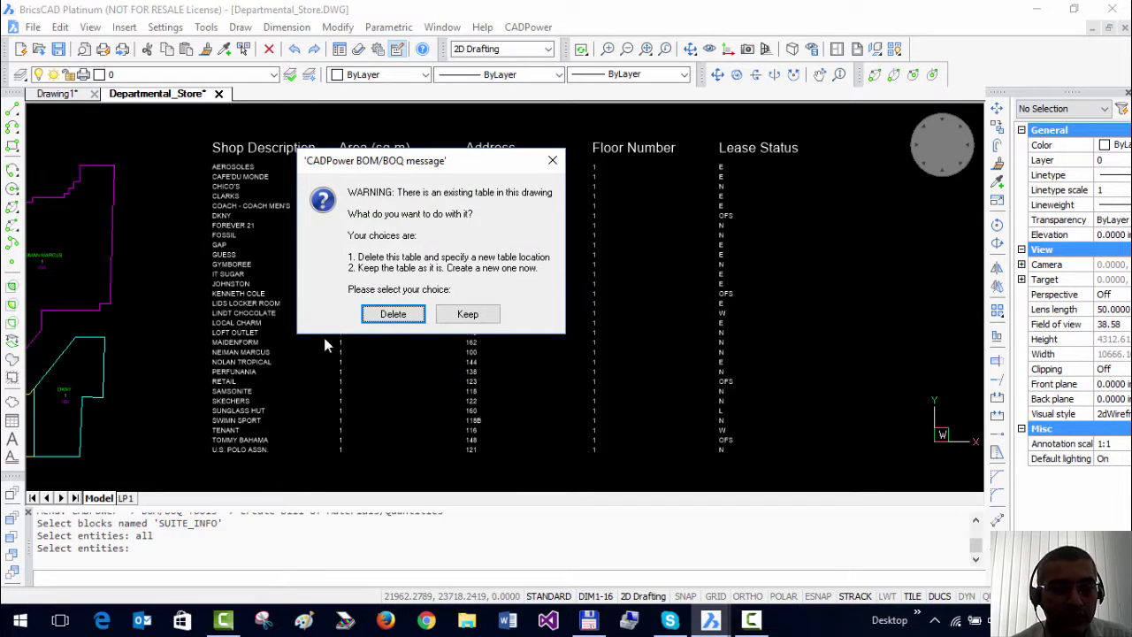
click(393, 315)
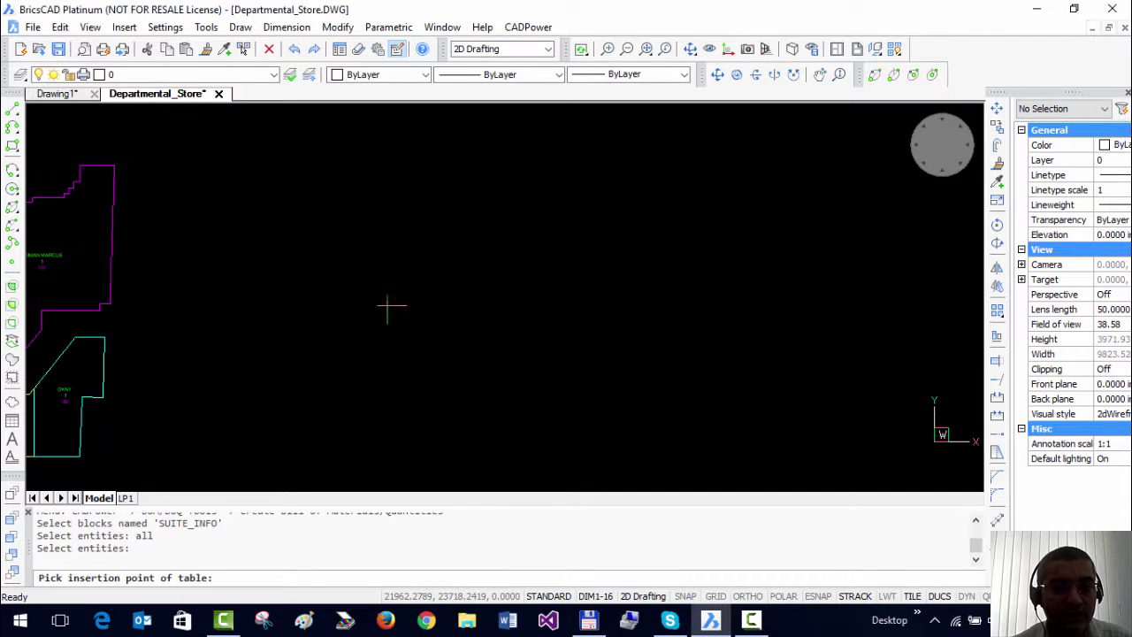
click(235, 144)
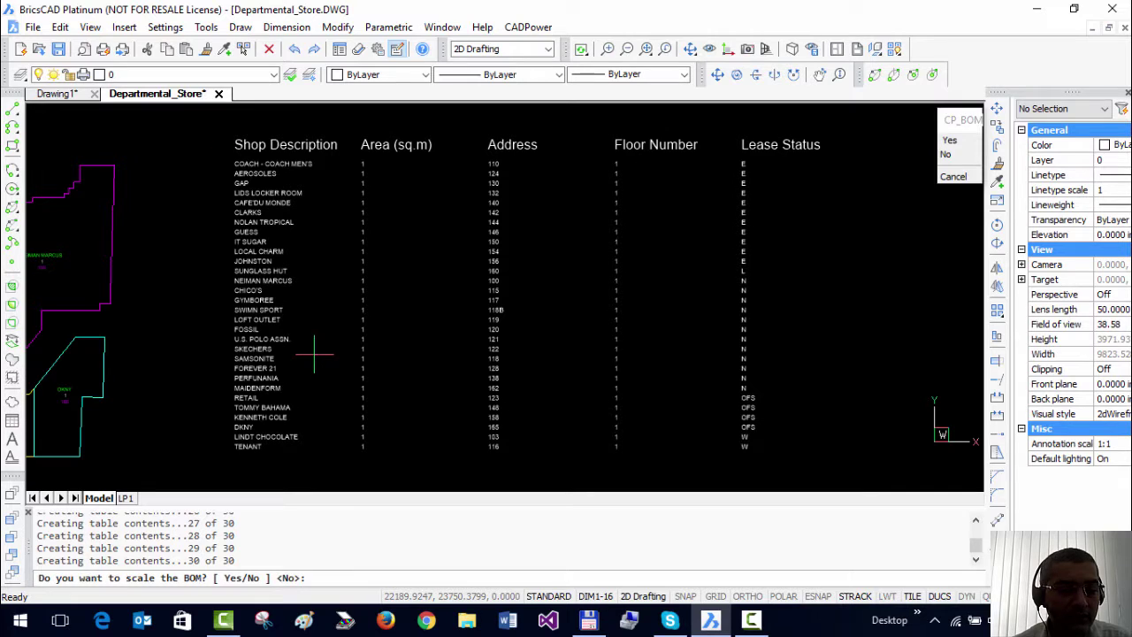
Leave the new table unscaled and check its header and final OFS and W rows
key(Return)
middle_drag(684, 243, 575, 266)
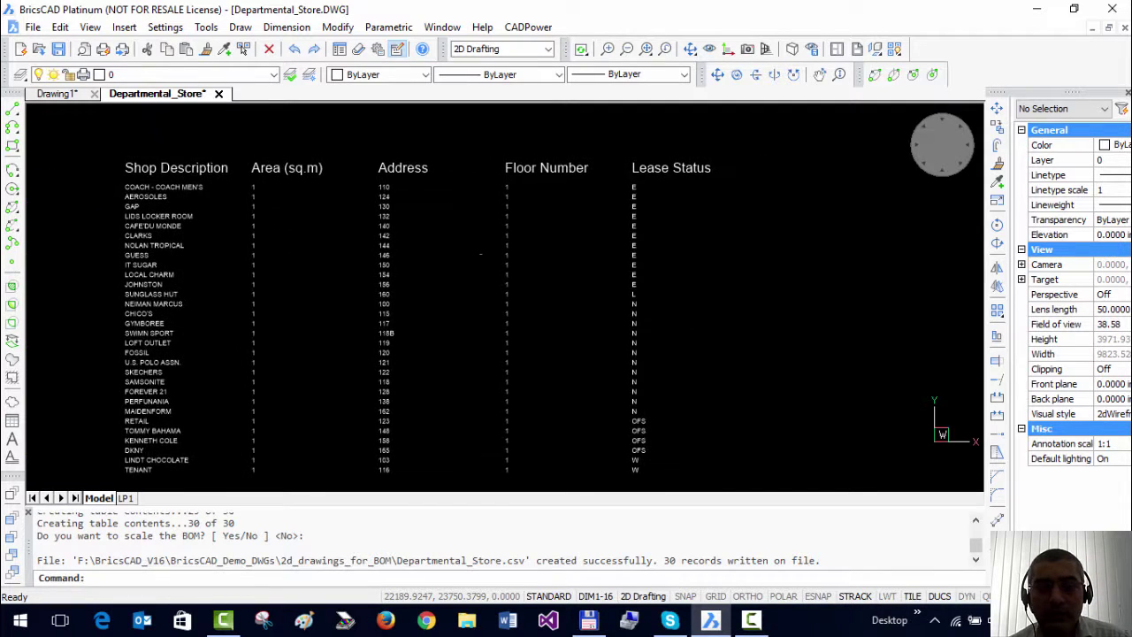
scroll(607, 215, up, 2)
middle_drag(606, 215, 628, 247)
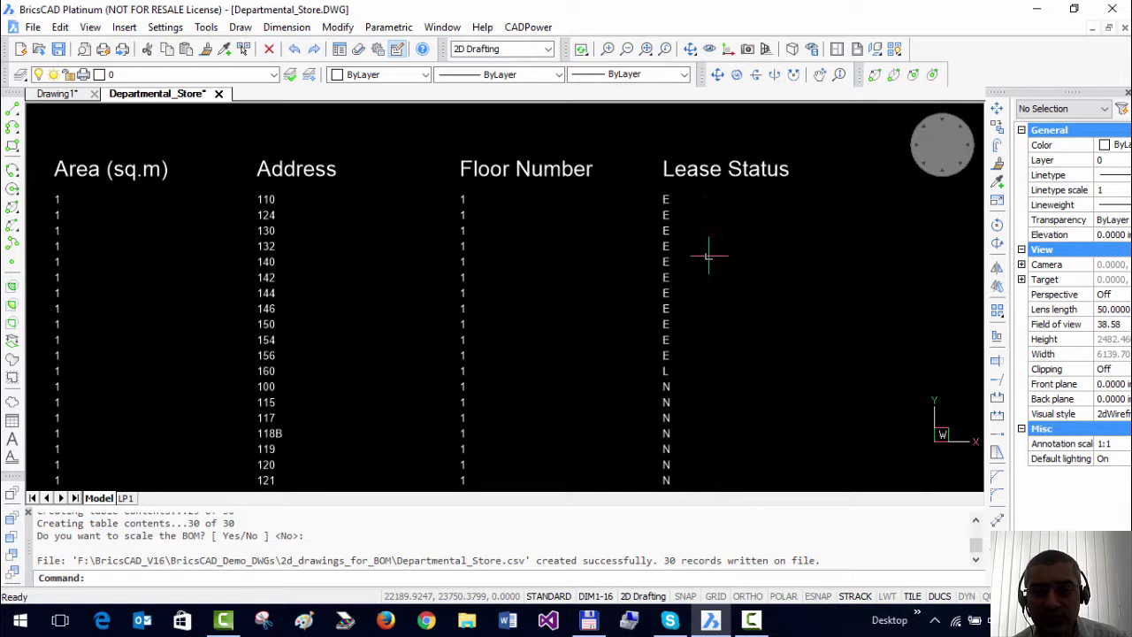
middle_drag(708, 290, 710, 227)
mouse_move(730, 359)
middle_down()
mouse_move(710, 278)
mouse_move(708, 409)
middle_up()
middle_drag(707, 260, 713, 384)
Review the table's lower rows, then open Departmental_Store.csv in Excel from Total Commander
middle_drag(707, 254, 728, 202)
middle_drag(727, 295, 728, 230)
mouse_move(720, 273)
middle_down()
mouse_move(703, 239)
mouse_move(748, 247)
middle_up()
scroll(576, 409, up, 1)
scroll(571, 309, down, 3)
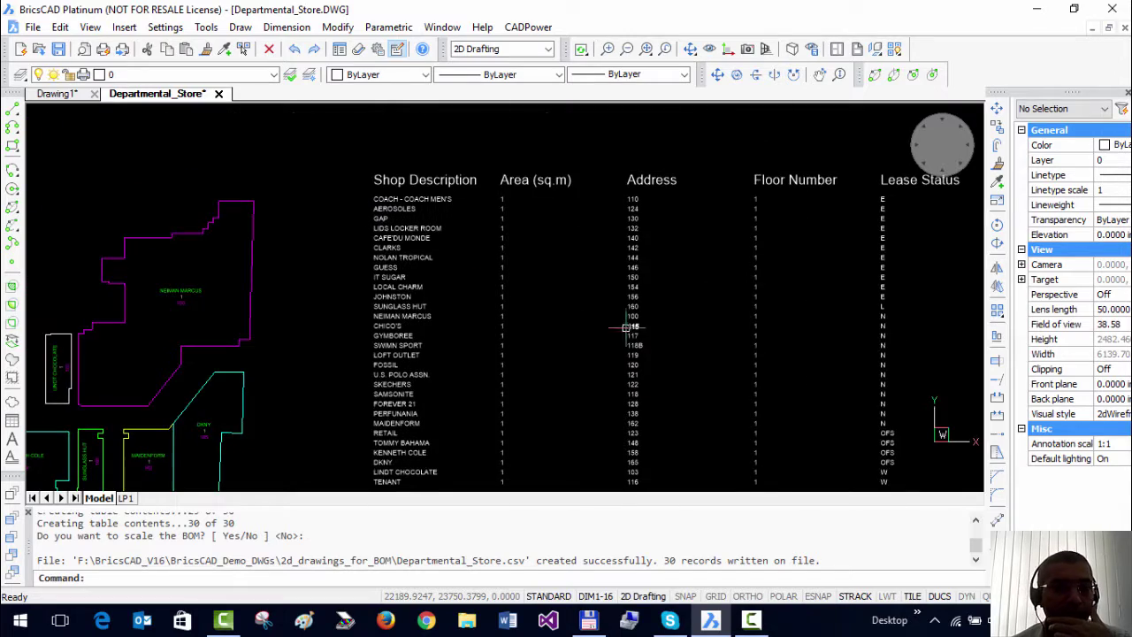
scroll(406, 238, up, 2)
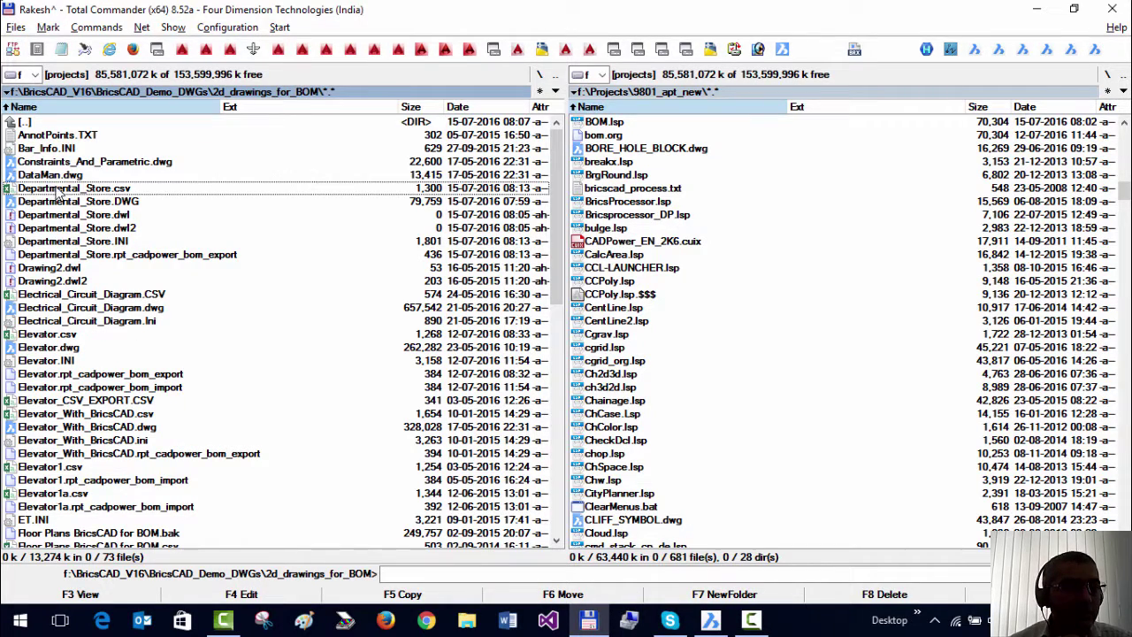
double_click(59, 189)
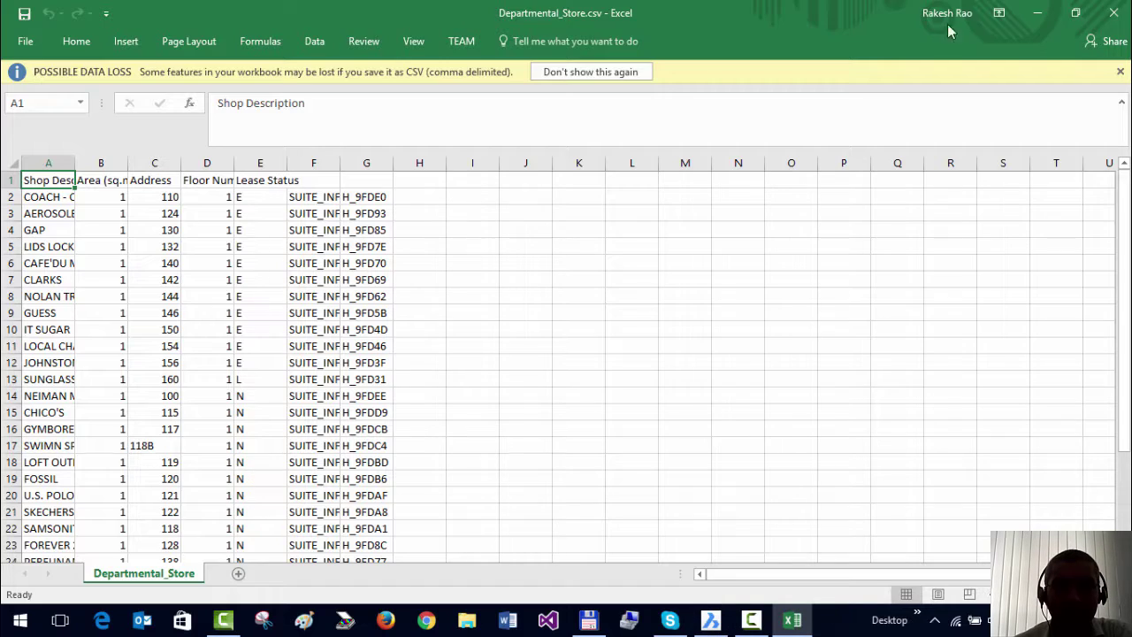
Close Departmental_Store.csv in Excel and return to the BricsCAD store drawing
click(1114, 12)
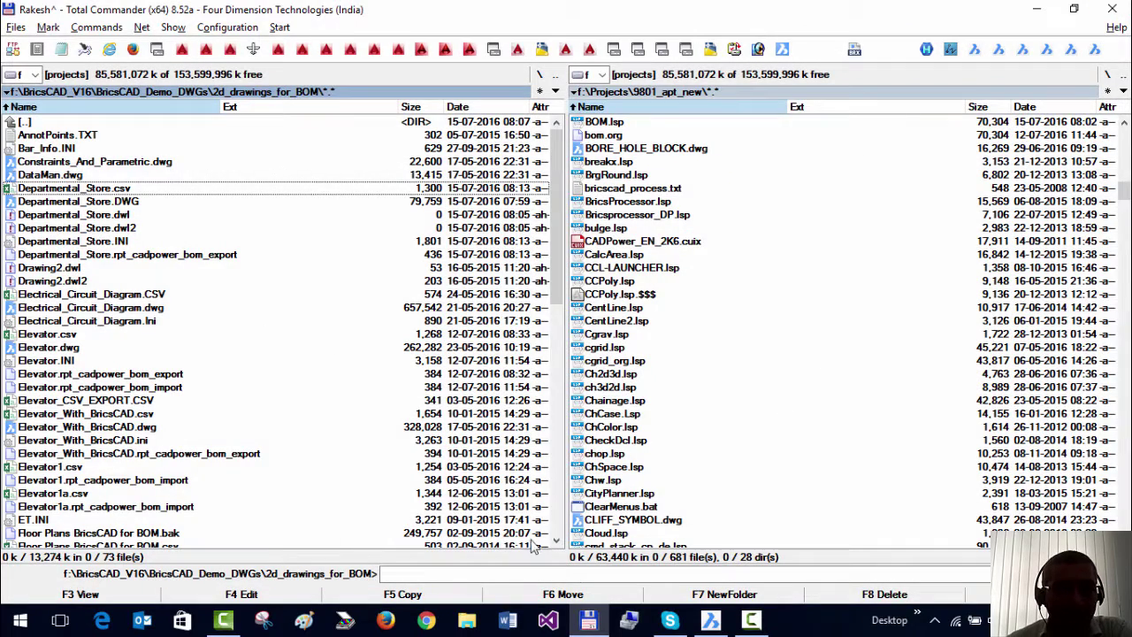
click(710, 620)
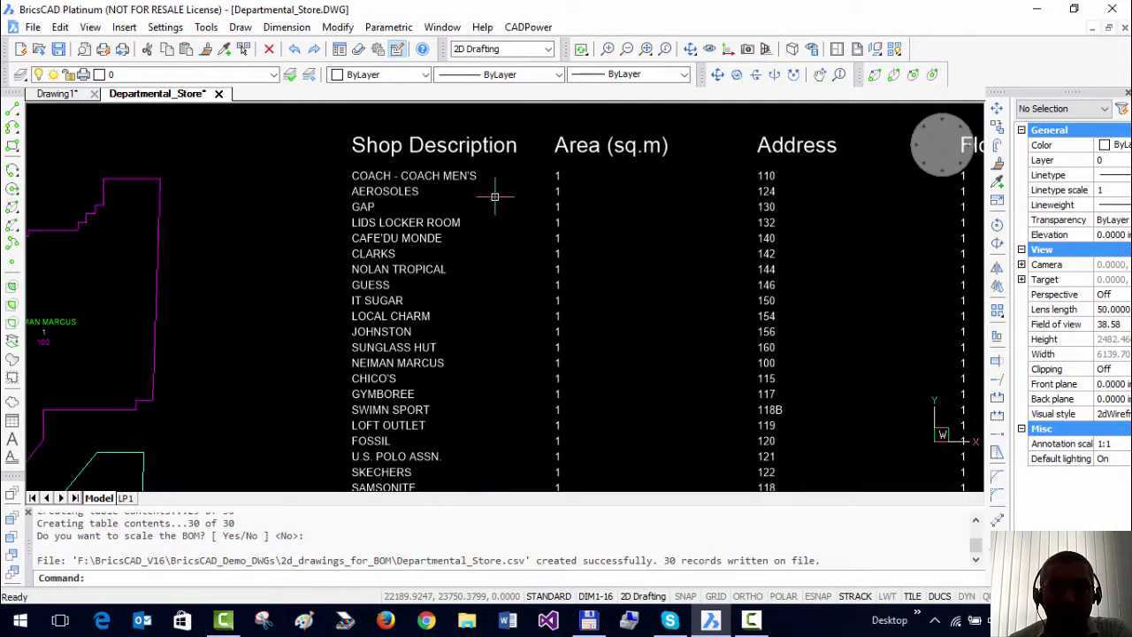
scroll(494, 196, down, 5)
scroll(506, 265, up, 1)
Reopen CADPower's BOM Generator, keeping Attribute Extract as the report type
click(529, 27)
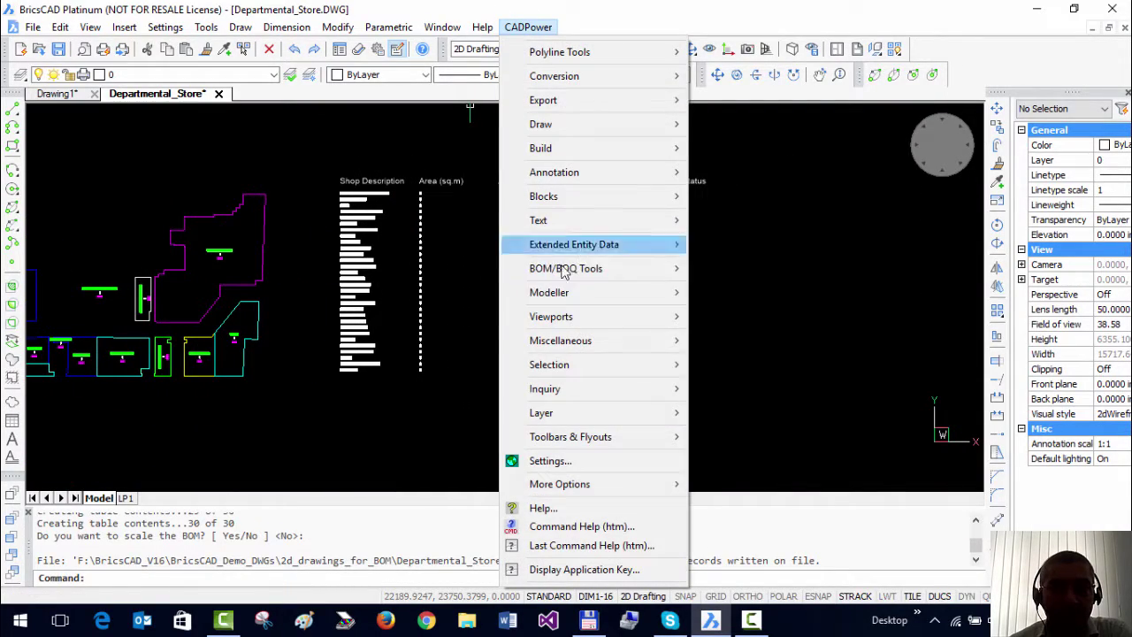
mouse_move(571, 268)
click(761, 271)
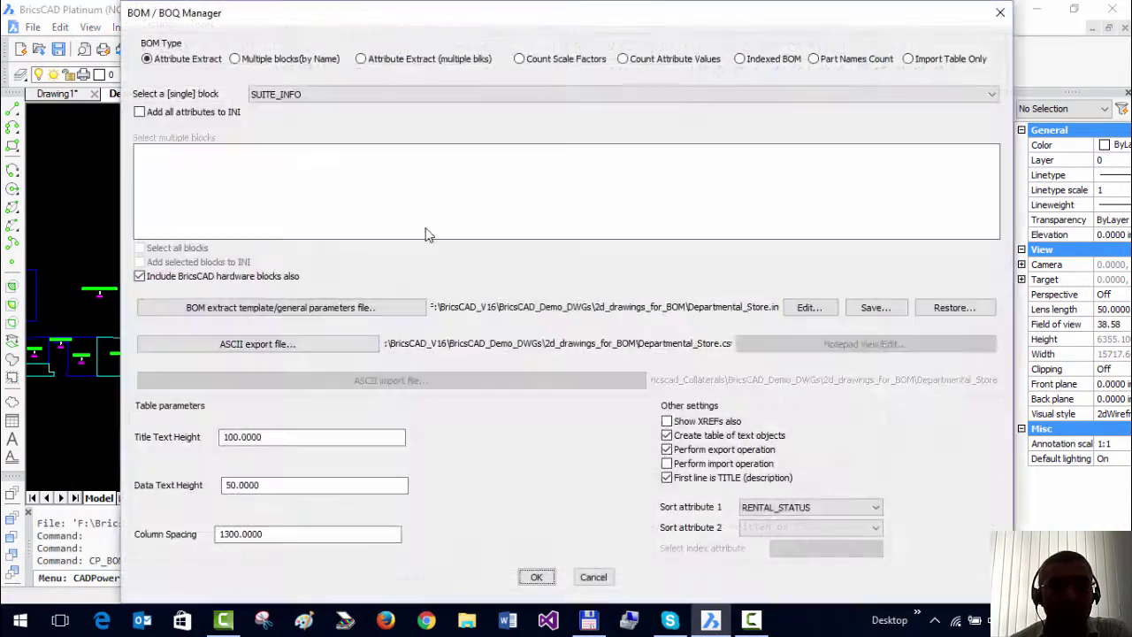
click(151, 61)
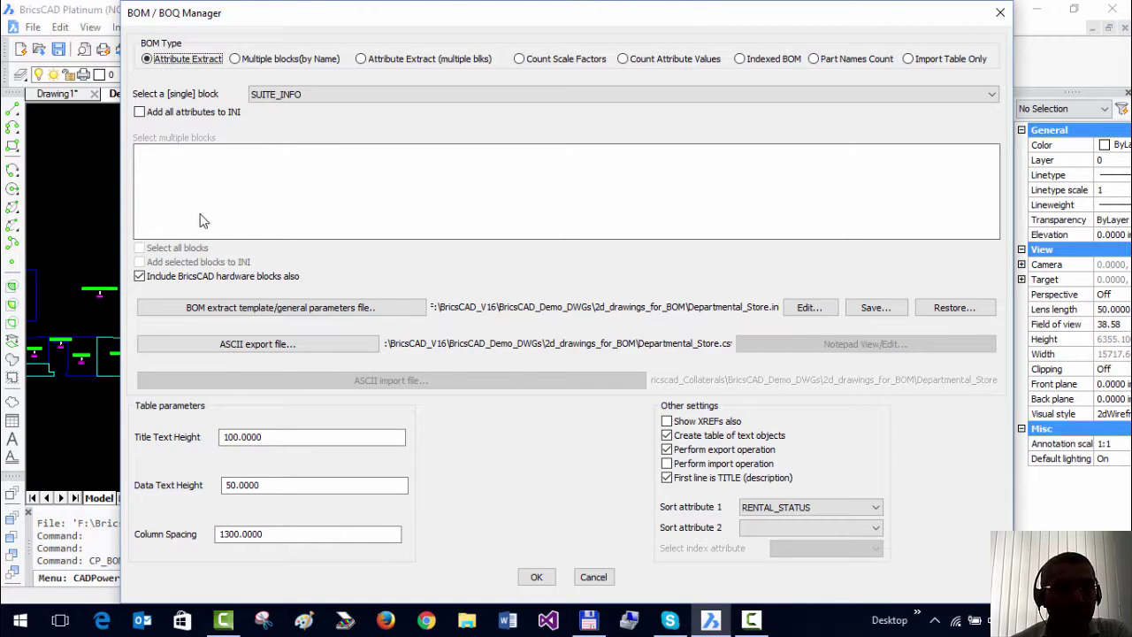